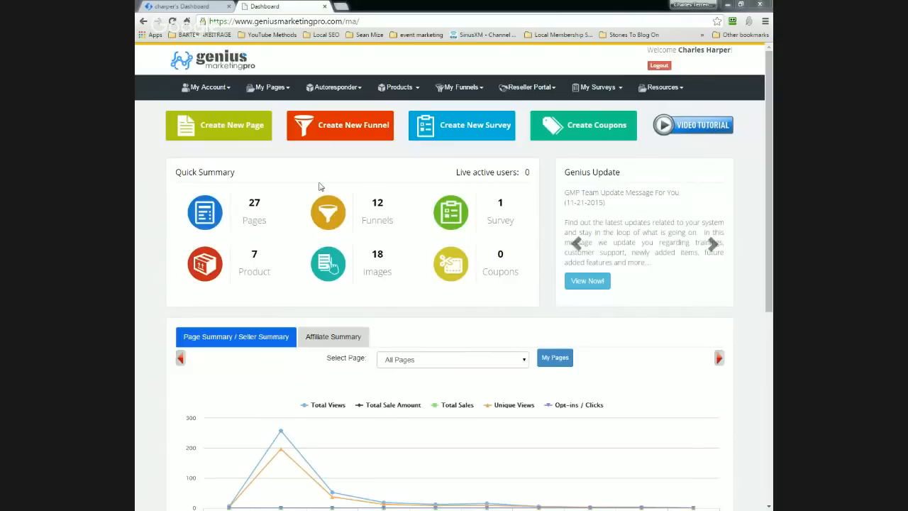
Step: Open the Autoresponder Dashboard showing 5 campaigns, 3 opt-in forms and 1/2500 subscribers
mouse_move(339, 87)
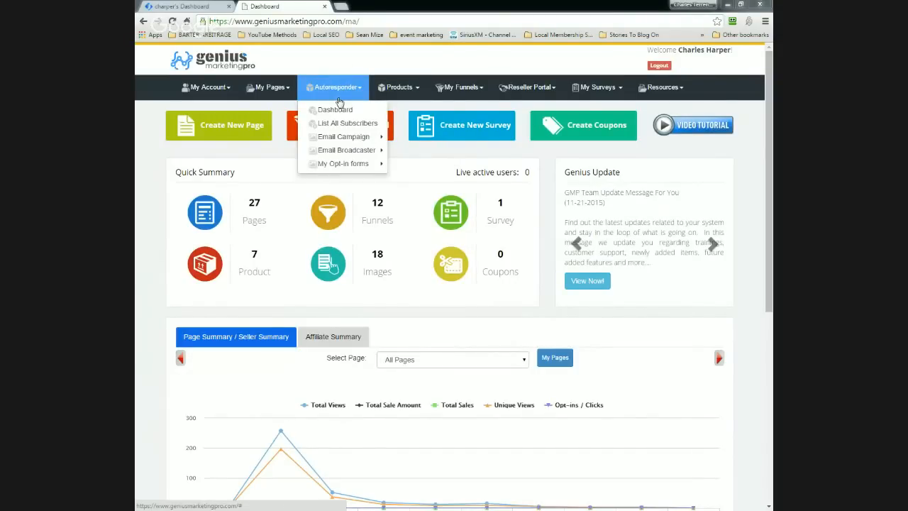
left_click(339, 110)
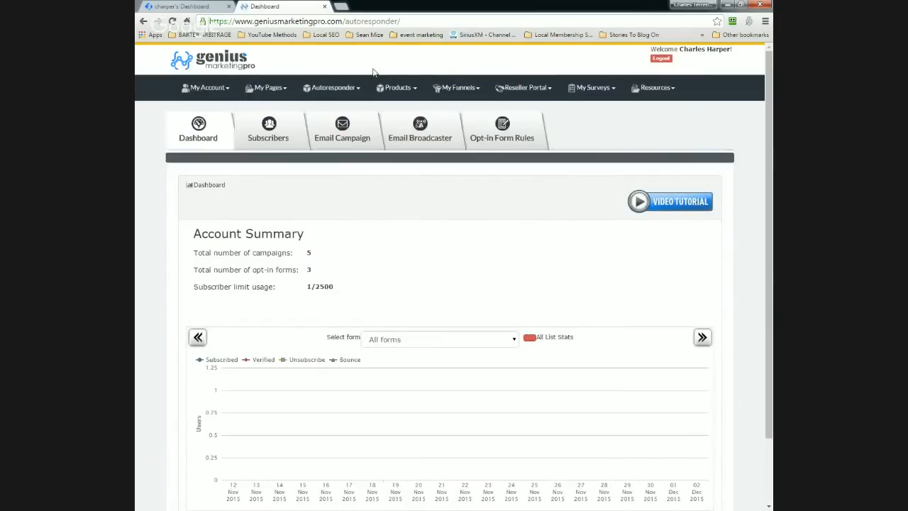
left_click(396, 87)
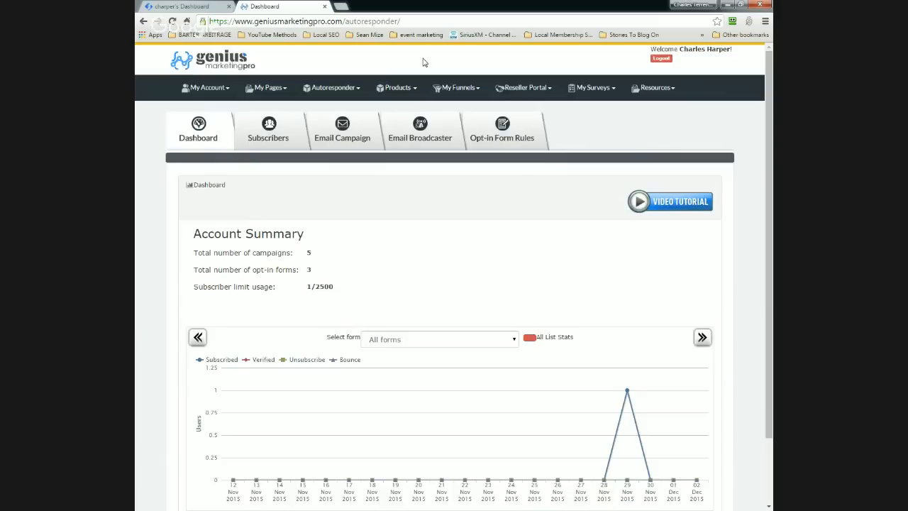
mouse_move(331, 87)
Step: Start a new email campaign from the Email Campaign list, pre-filled with the default name
left_click(341, 129)
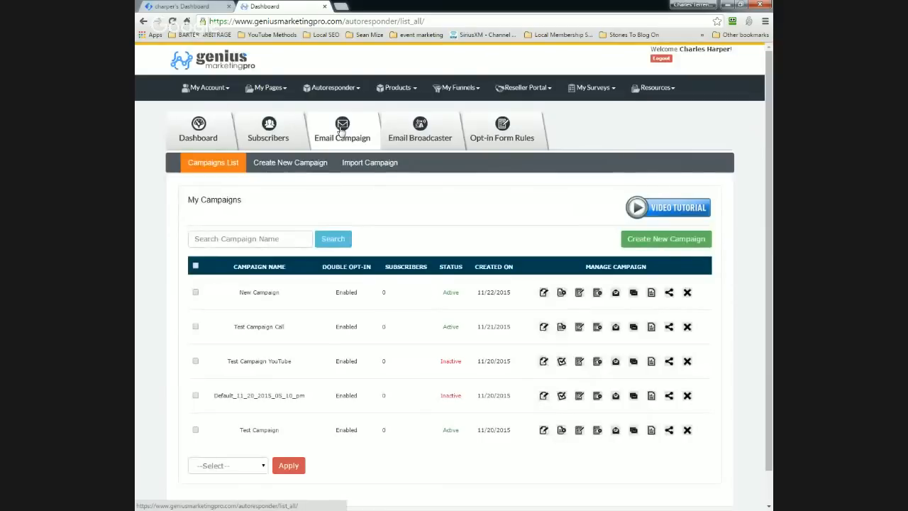
left_click(635, 243)
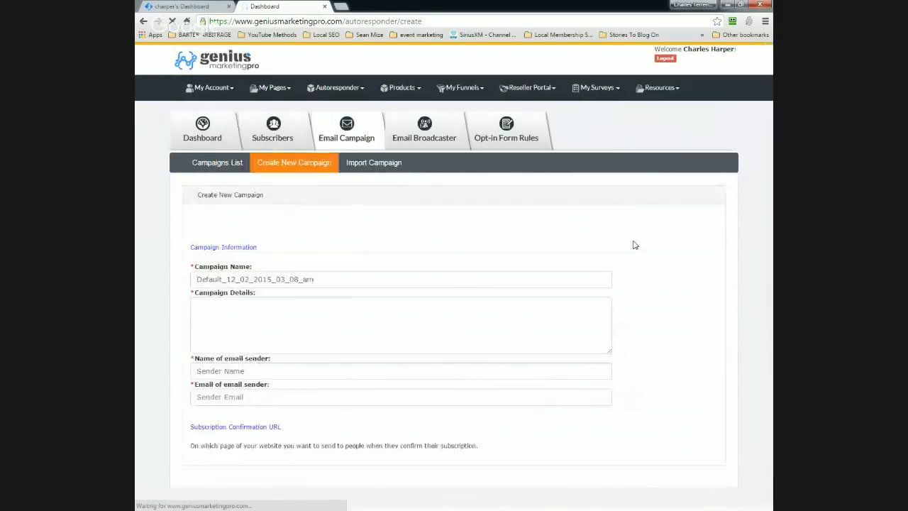
Step: Name the campaign 'Live Tutorial' and paste the same text into Campaign Details
scroll(341, 236, "down", 3)
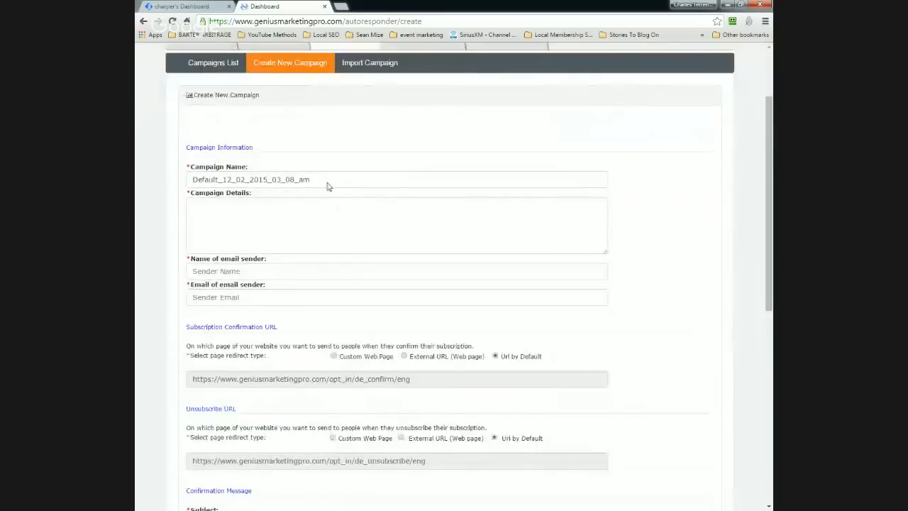
double_click(307, 180)
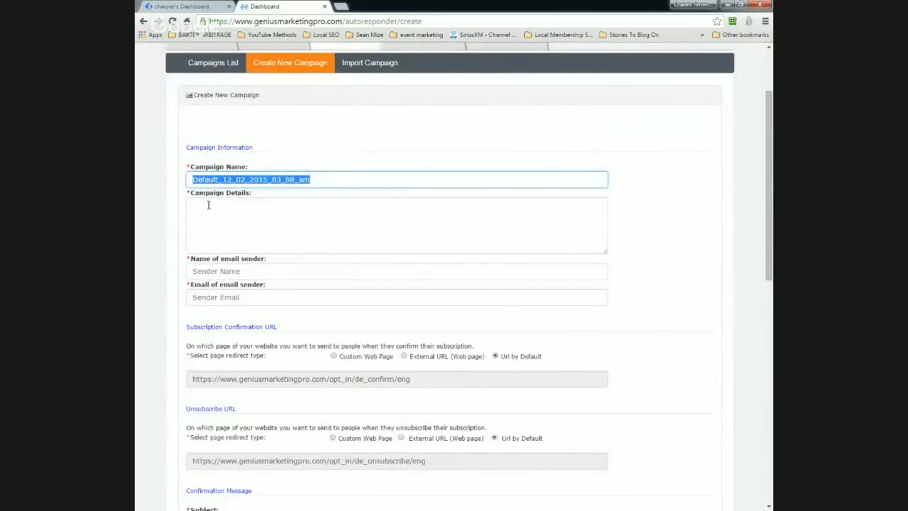
scroll(360, 240, "up", 2)
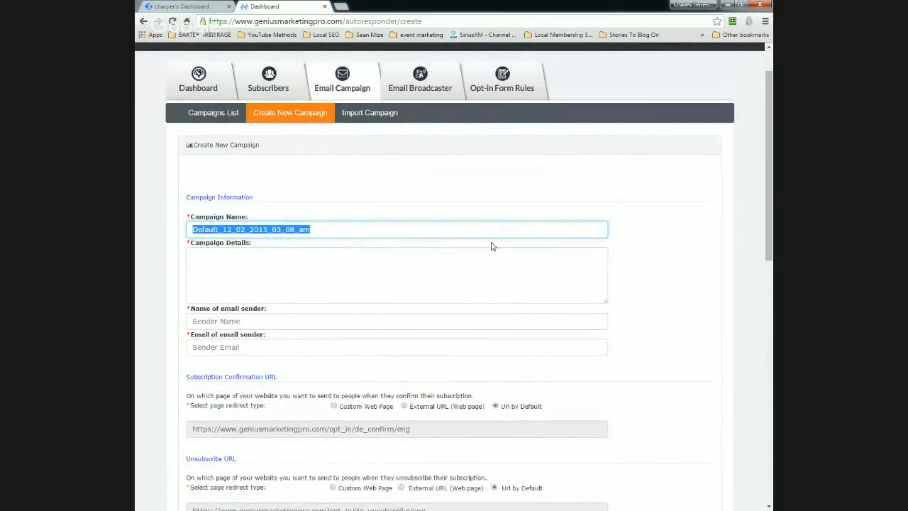
type("Lind")
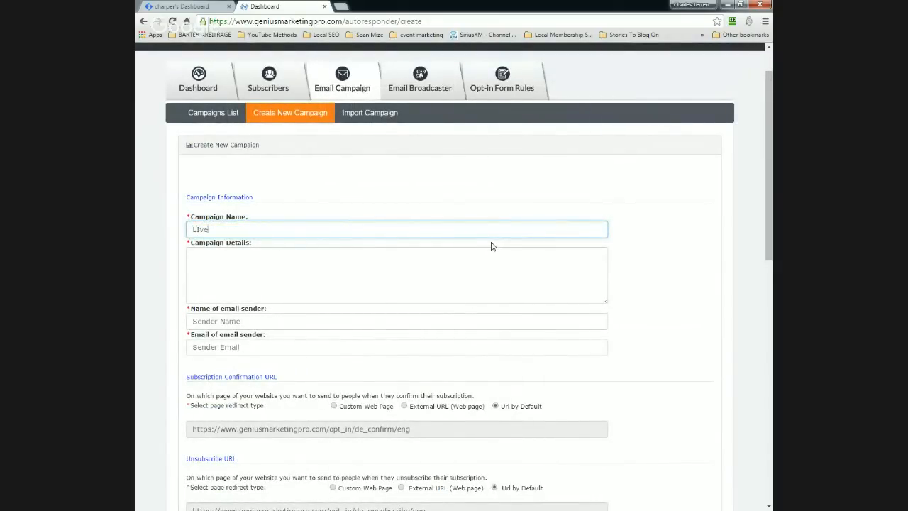
key("BackSpace")
key("BackSpace")
key("BackSpace")
key("BackSpace")
type("Live Tutorials")
key("BackSpace")
left_click_drag(262, 227, 173, 235)
key("ctrl+c")
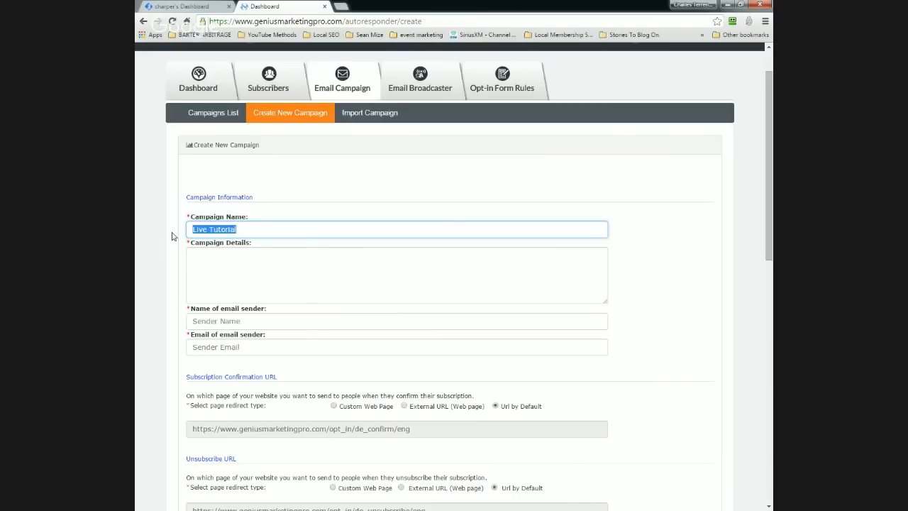
left_click(205, 255)
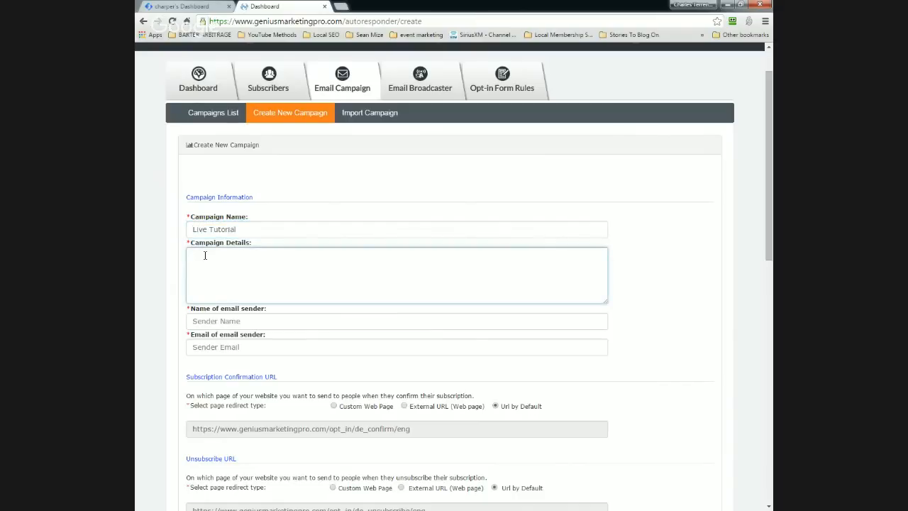
key("ctrl+v")
Step: Fill in the email sender's name and e-mail address
left_click(241, 321)
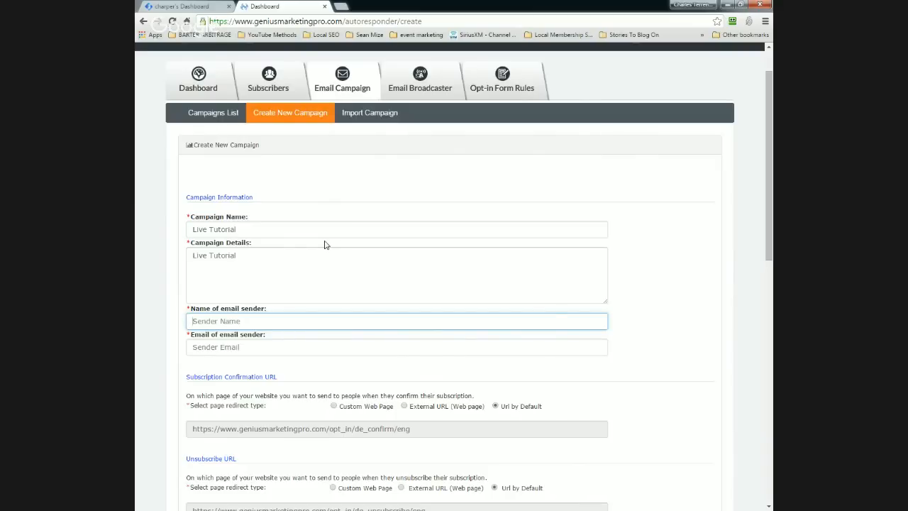
key("Tab")
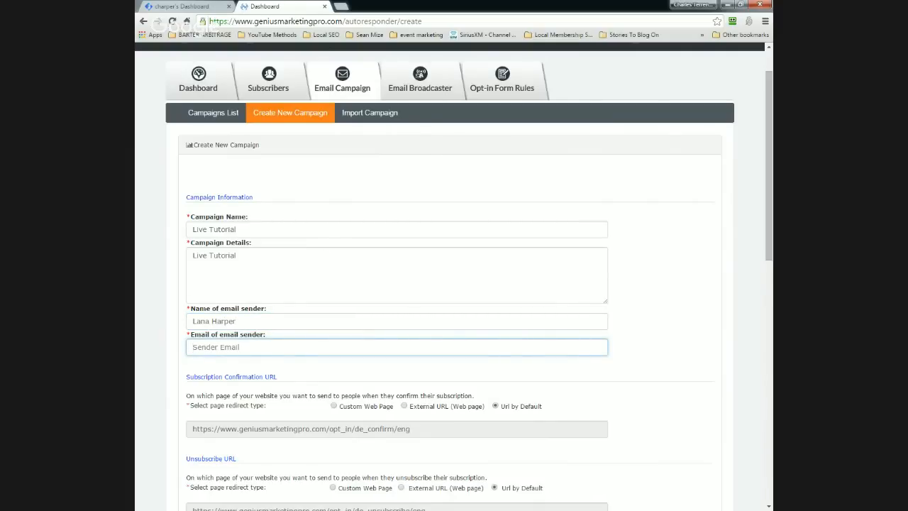
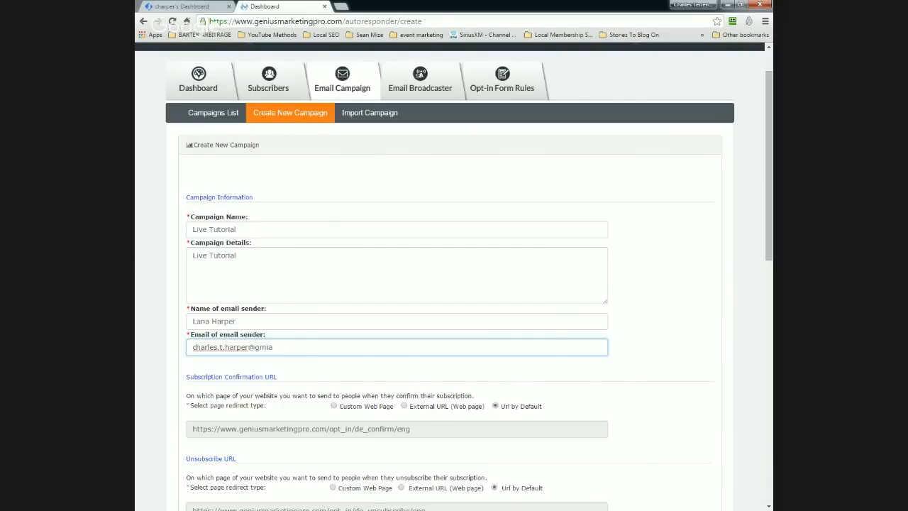
left_click(161, 289)
scroll(160, 289, "down", 3)
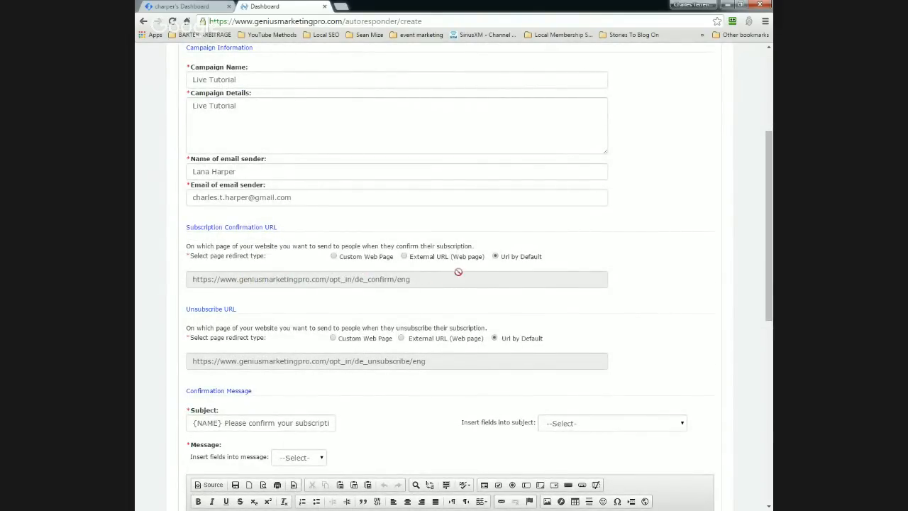
scroll(419, 270, "down", 1)
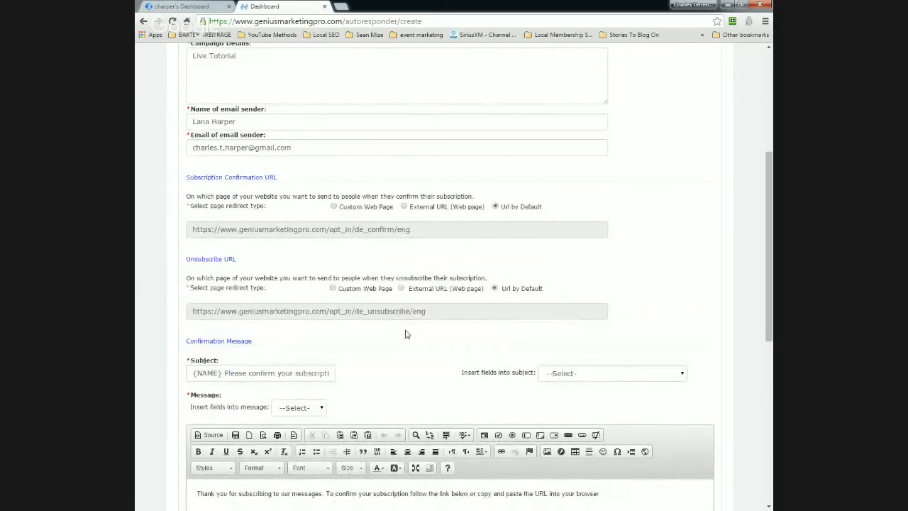
scroll(405, 334, "down", 2)
scroll(352, 289, "down", 1)
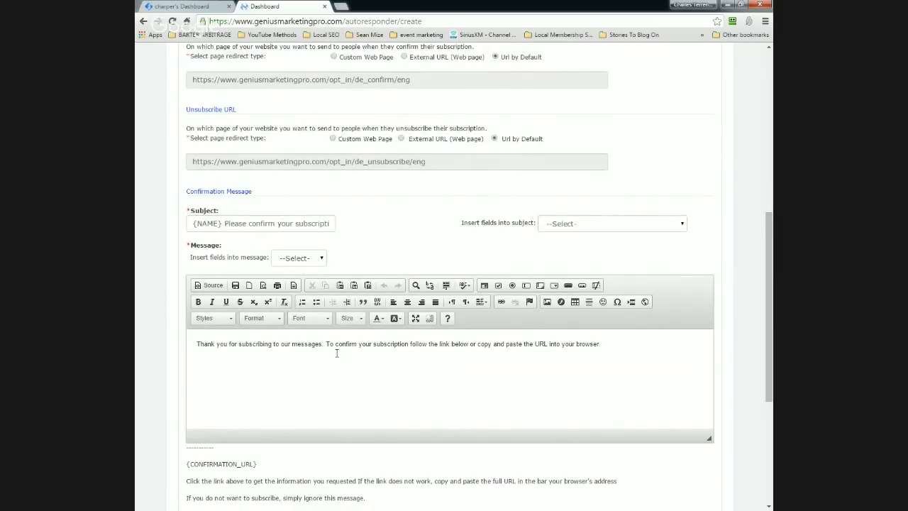
scroll(377, 276, "down", 3)
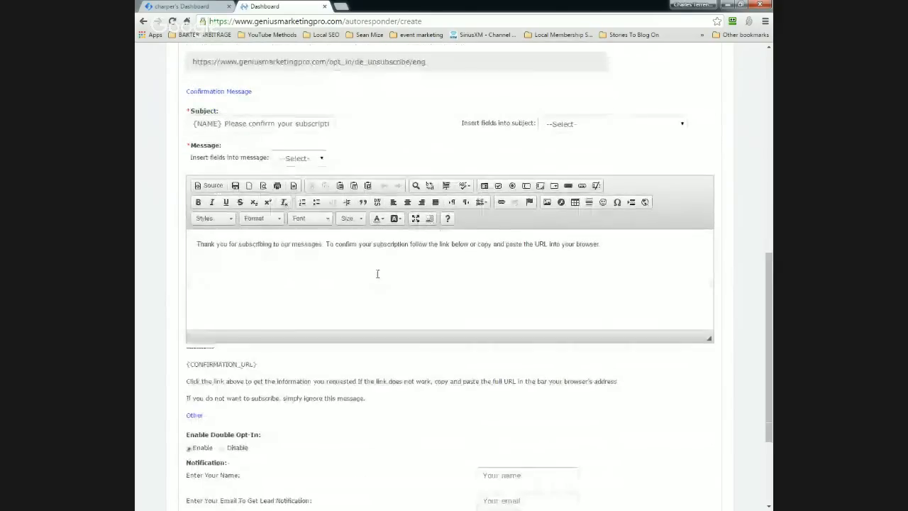
scroll(376, 277, "down", 1)
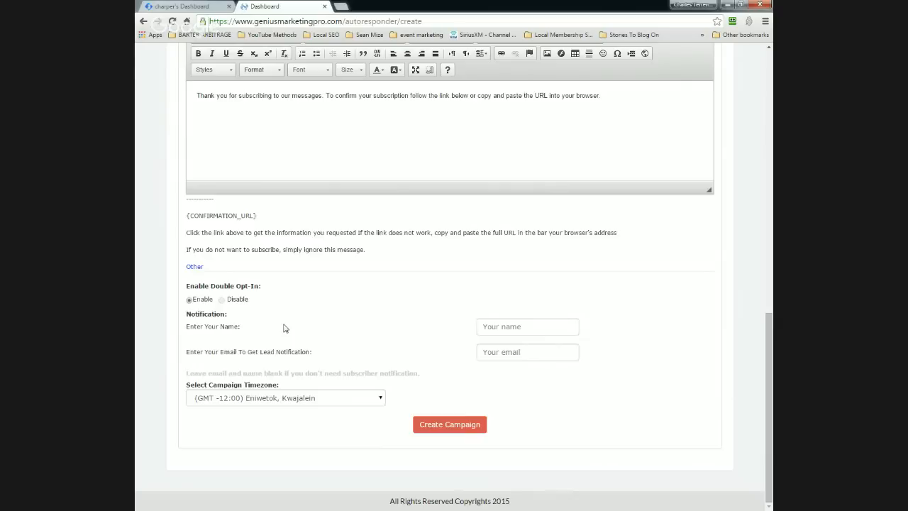
Step: Set the timezone to Eastern Time (US & Canada) and the notification name to 'Live Tutorial'
left_click(380, 398)
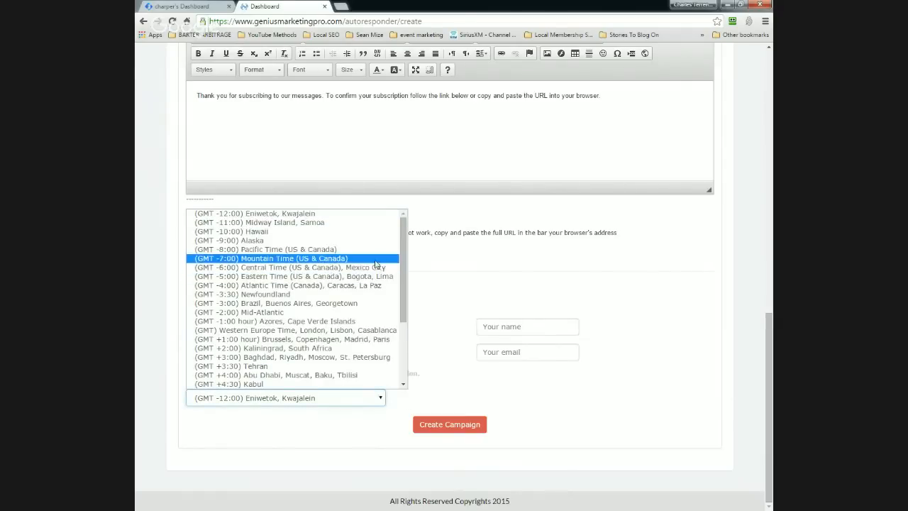
left_click(369, 276)
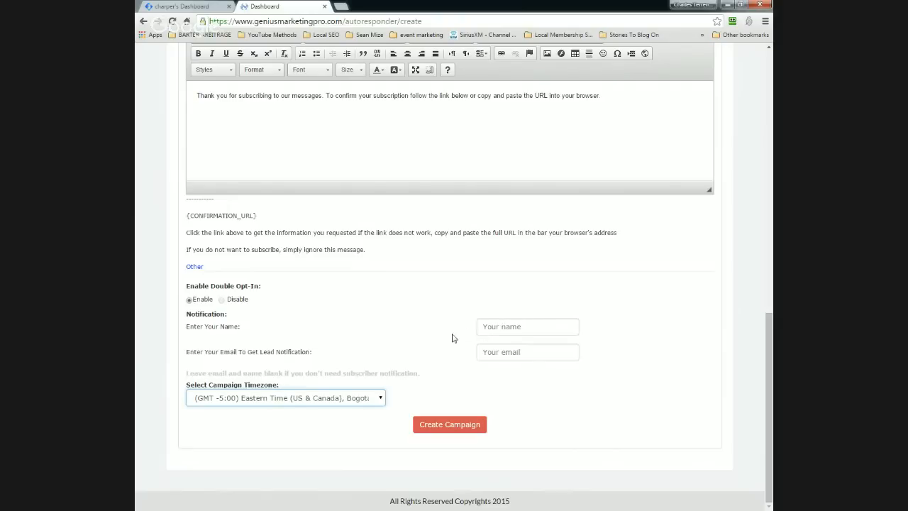
left_click(497, 329)
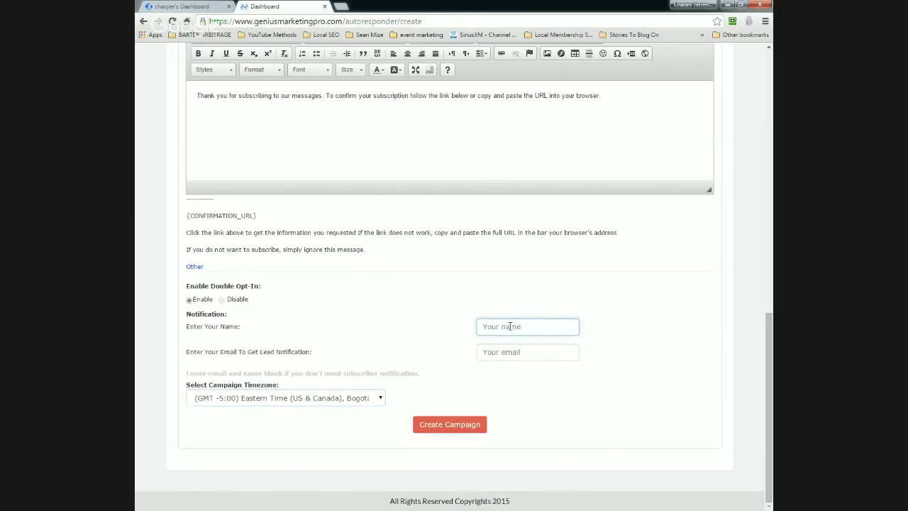
type("Live Tutorials")
Step: Enter the lead notification e-mail address
left_click(526, 356)
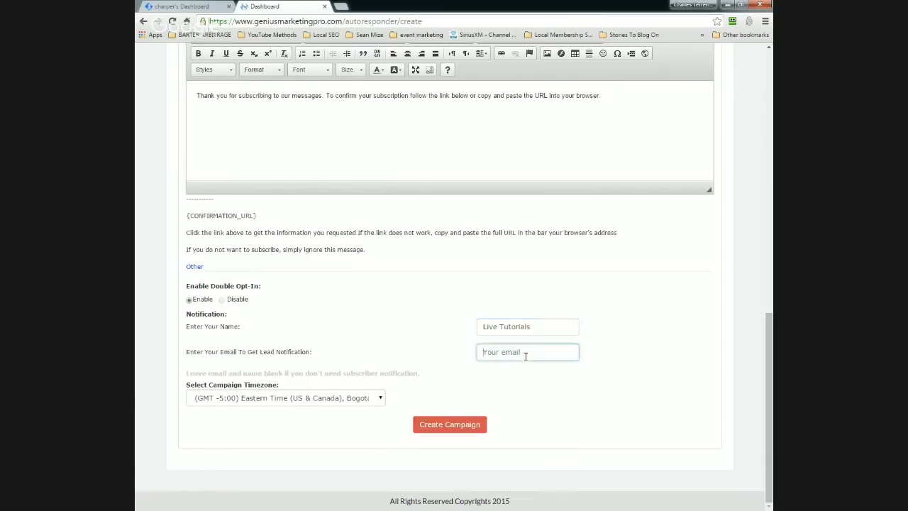
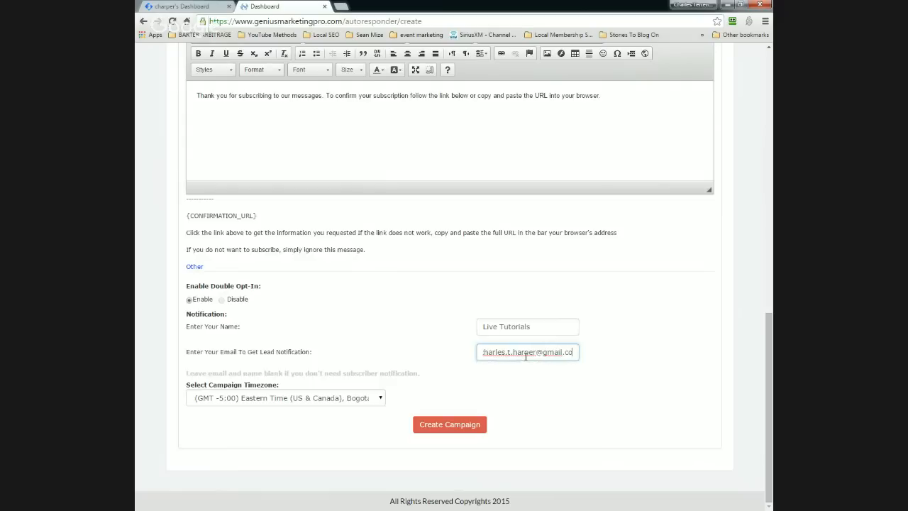
left_click(460, 328)
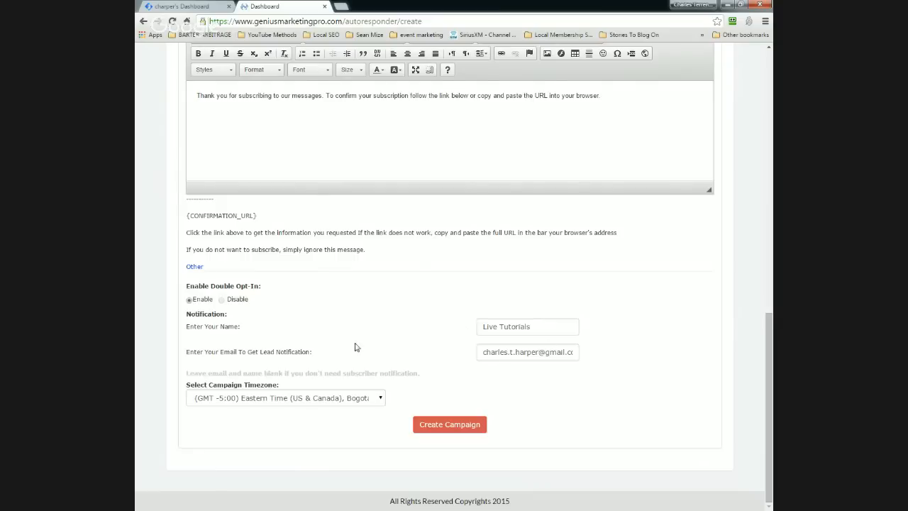
Step: Create the campaign with these settings
scroll(525, 390, "up", 5)
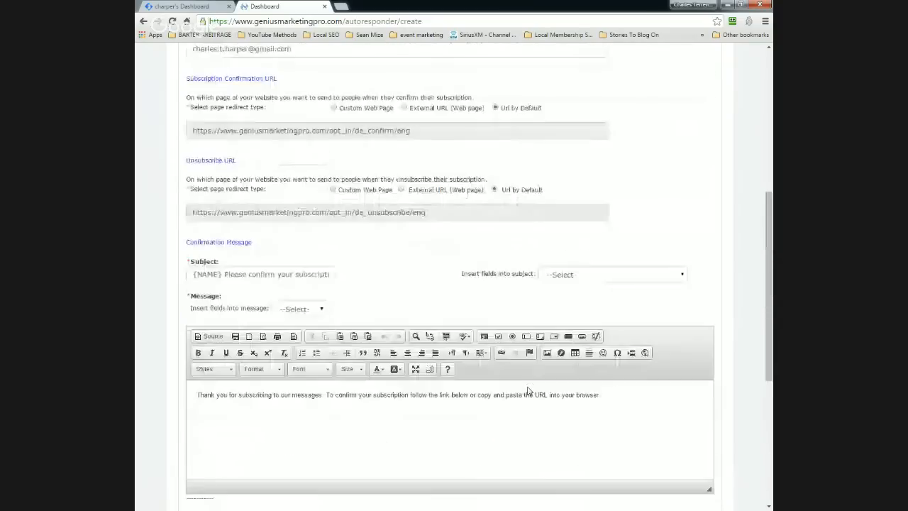
scroll(528, 388, "up", 5)
scroll(531, 389, "down", 4)
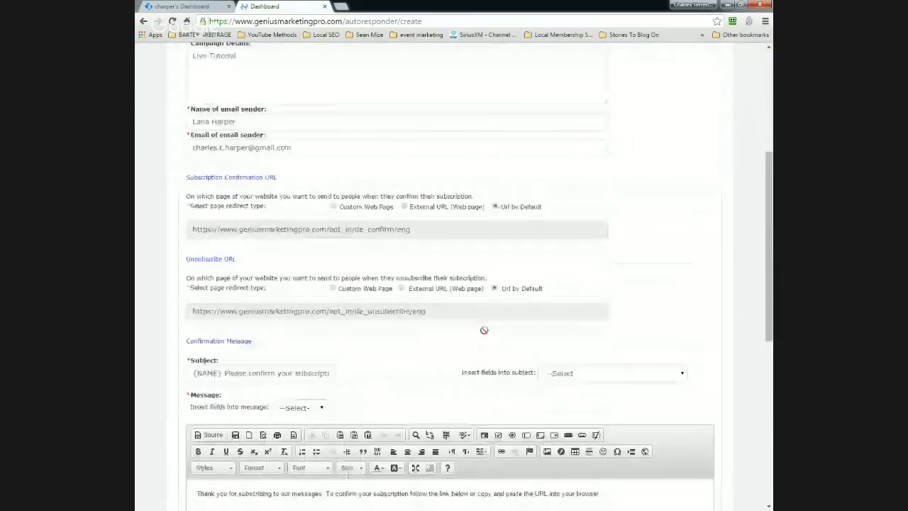
scroll(484, 330, "down", 6)
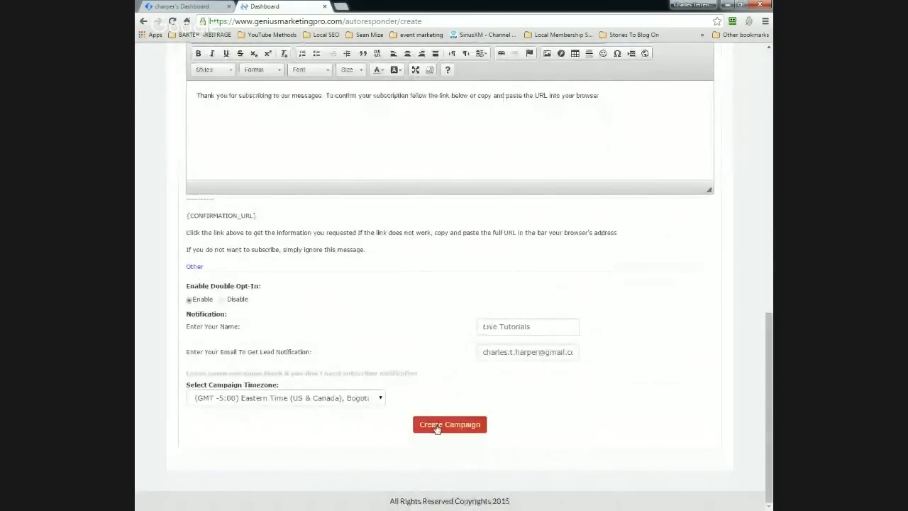
left_click(436, 428)
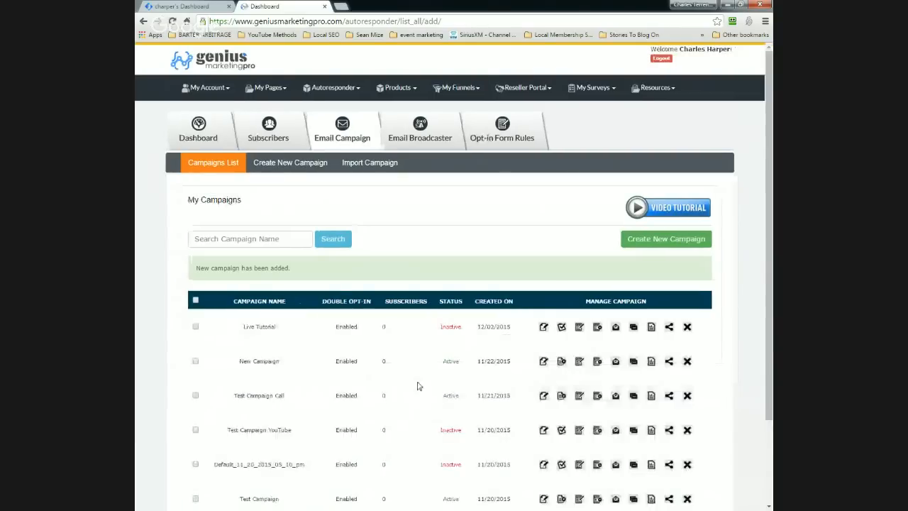
Step: Use the Activate Campaign icon on the Live Tutorial row in the Campaigns List
scroll(426, 408, "down", 3)
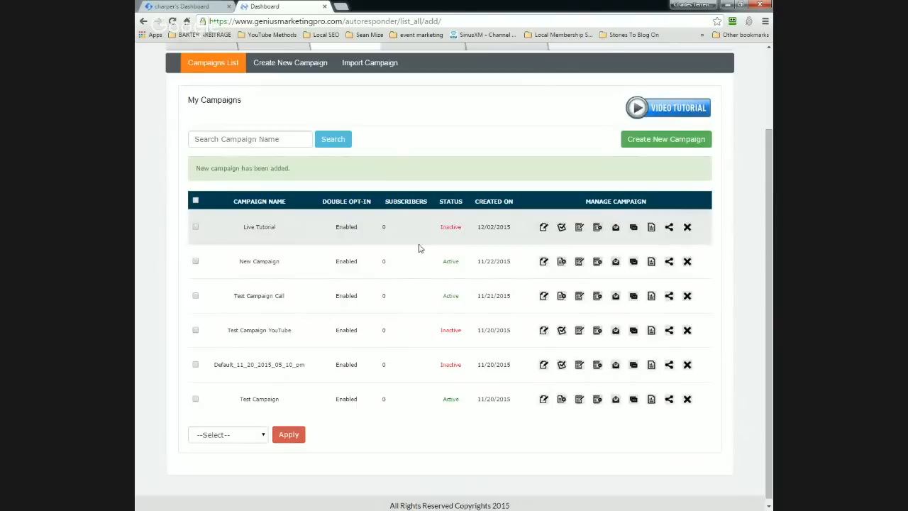
left_click(562, 230)
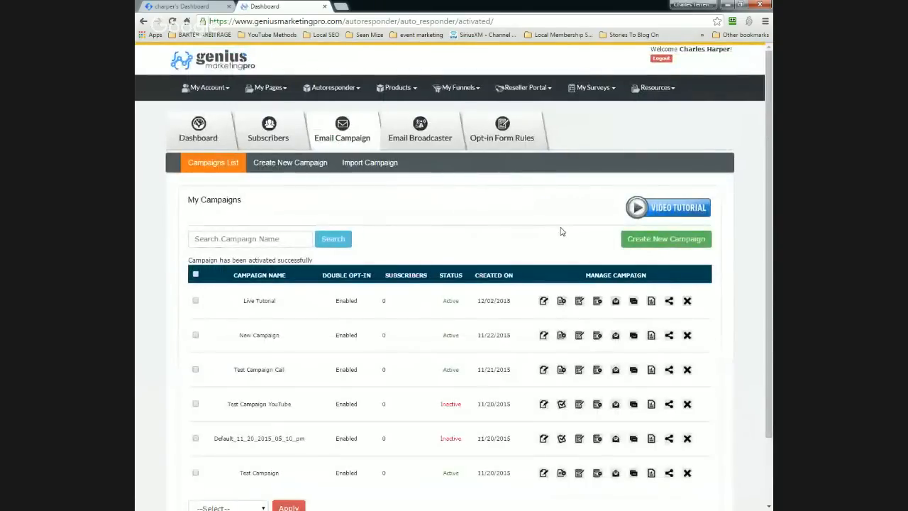
scroll(560, 231, "down", 2)
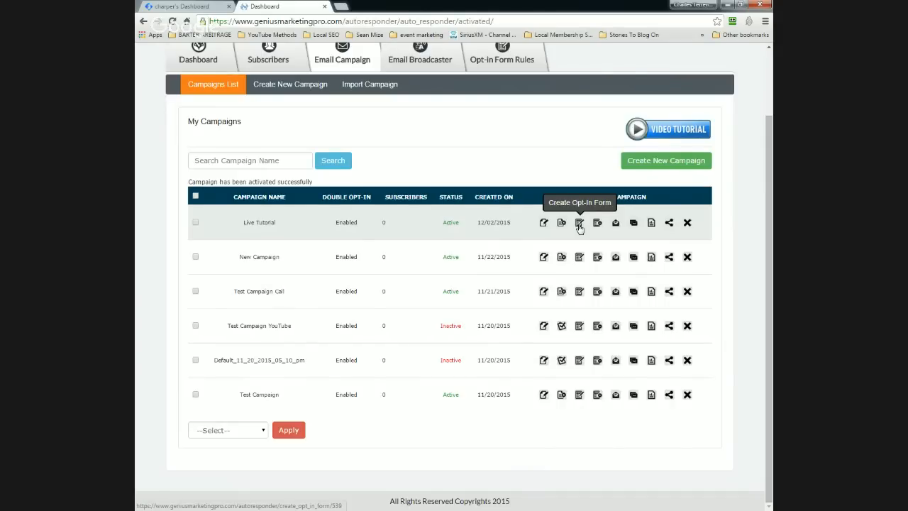
scroll(579, 228, "up", 1)
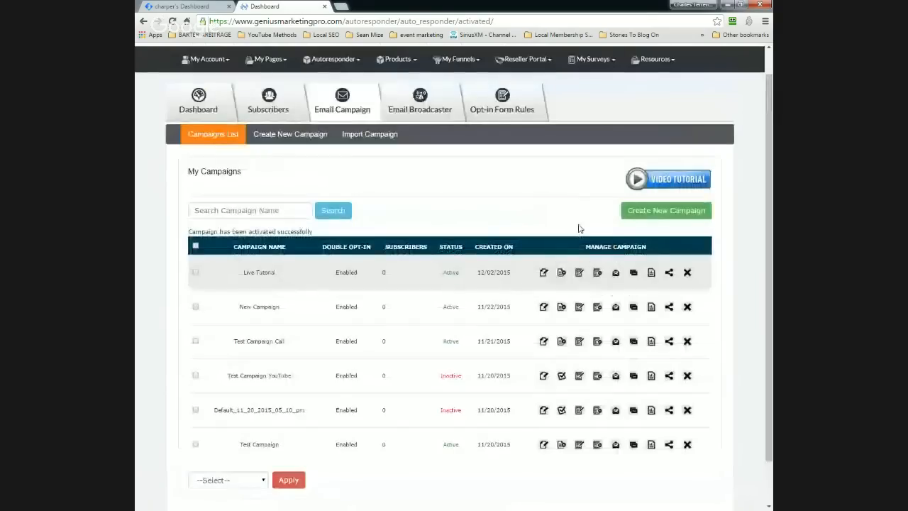
Step: Start an opt-in form for Live Tutorial and browse the Communications templates
left_click(580, 276)
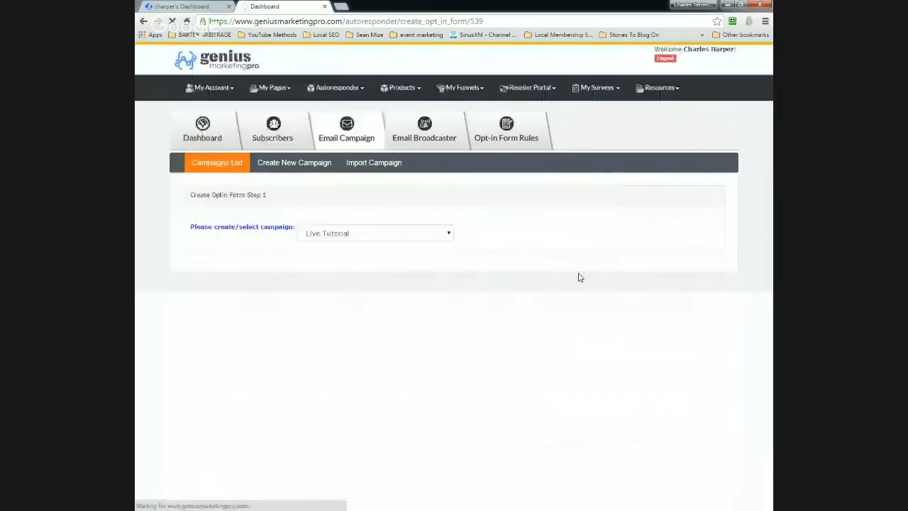
scroll(470, 250, "down", 2)
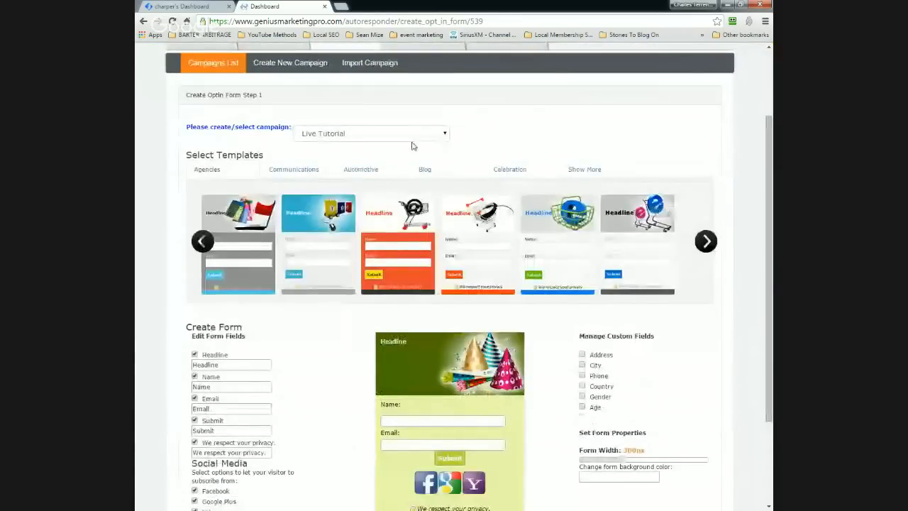
scroll(414, 146, "down", 1)
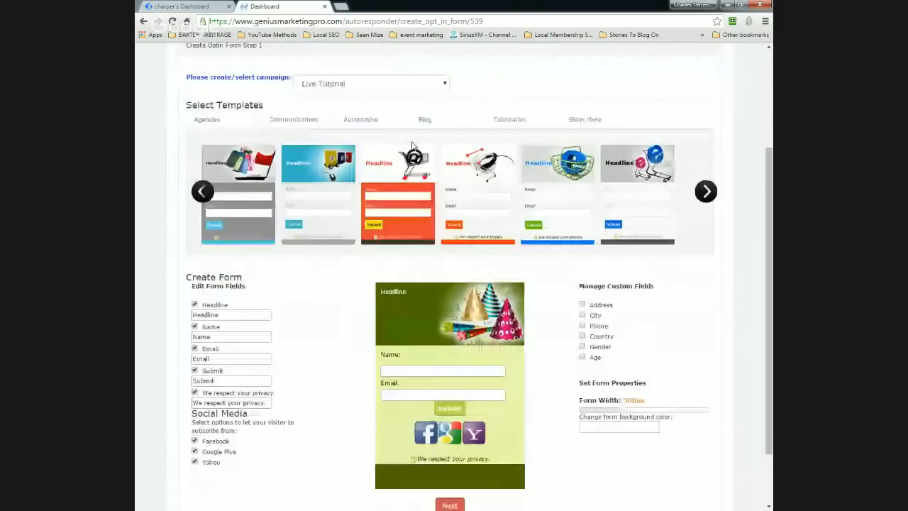
scroll(411, 145, "down", 1)
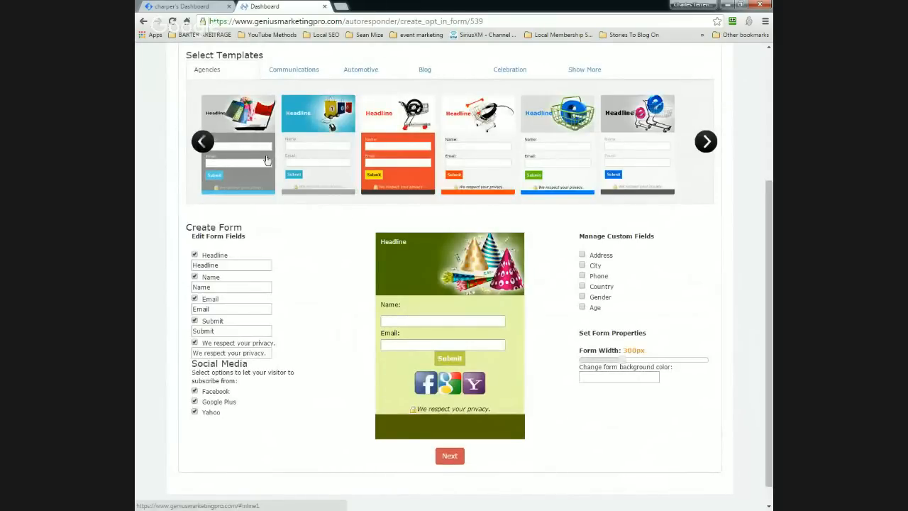
left_click(302, 75)
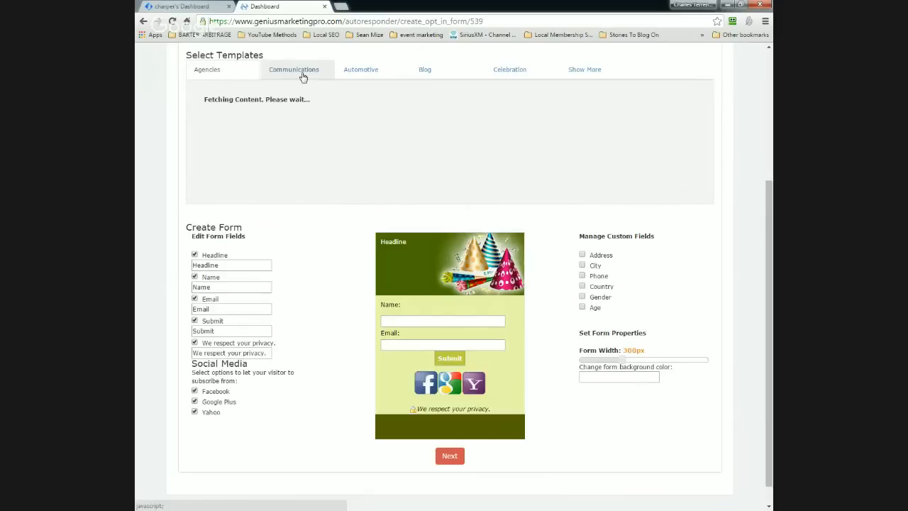
scroll(339, 241, "down", 2)
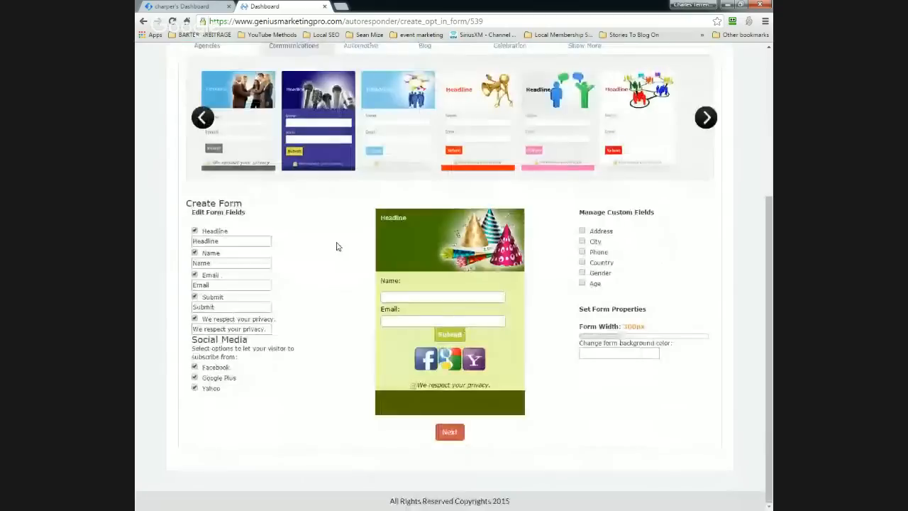
scroll(338, 246, "up", 3)
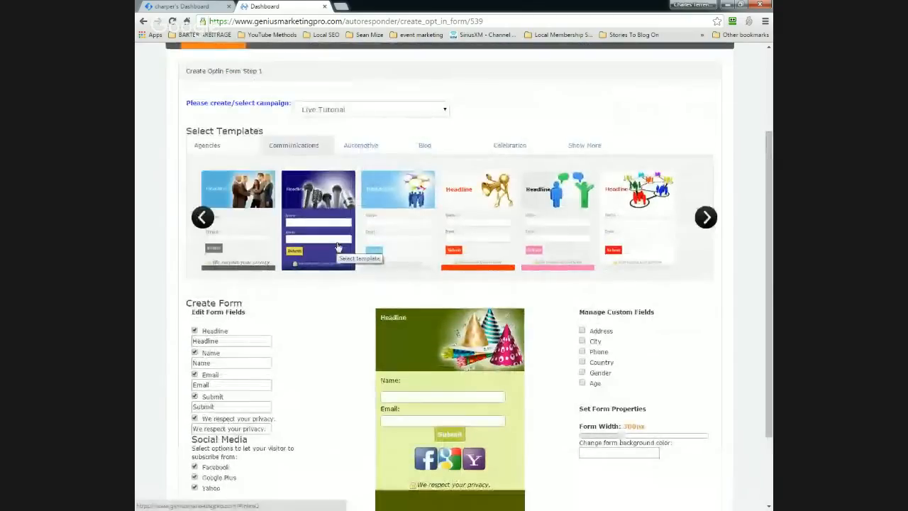
scroll(337, 246, "down", 2)
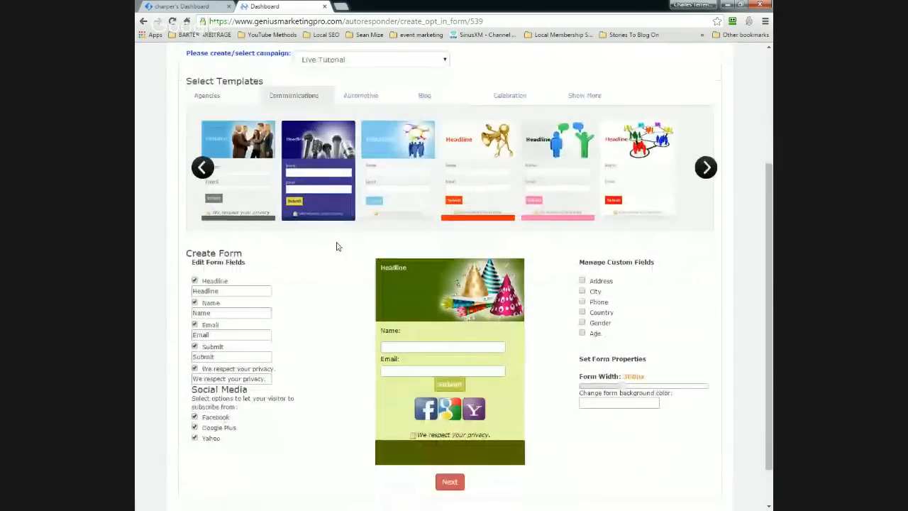
scroll(338, 246, "down", 2)
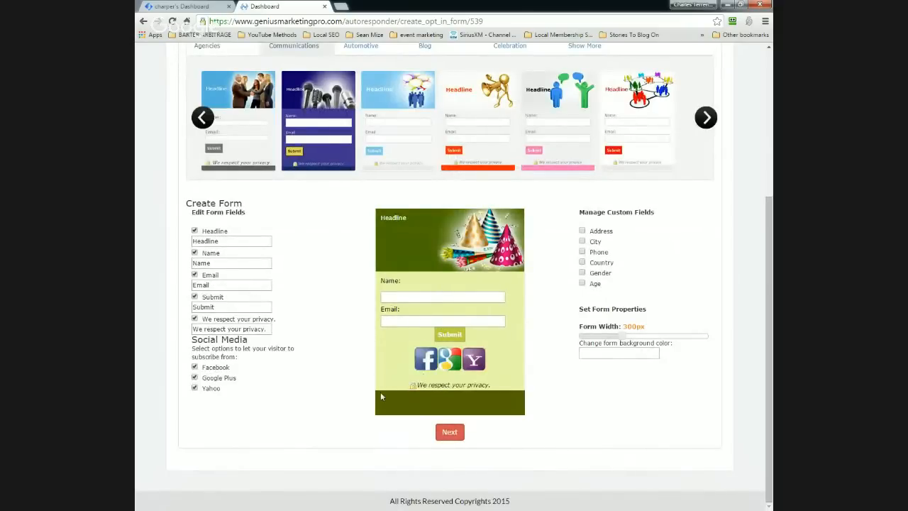
Step: Untick Headline, Facebook, Google Plus and Yahoo, then continue to Step 2
left_click(194, 231)
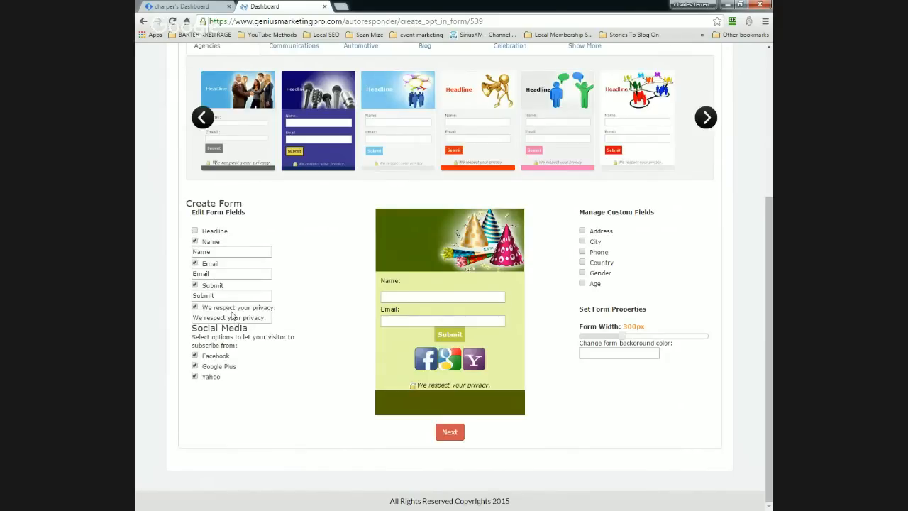
left_click(194, 355)
left_click(195, 365)
left_click(195, 377)
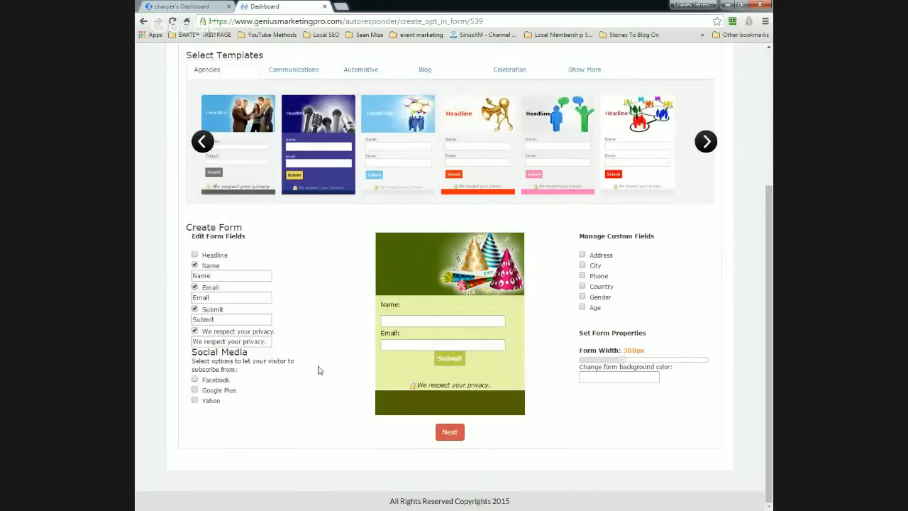
left_click(456, 434)
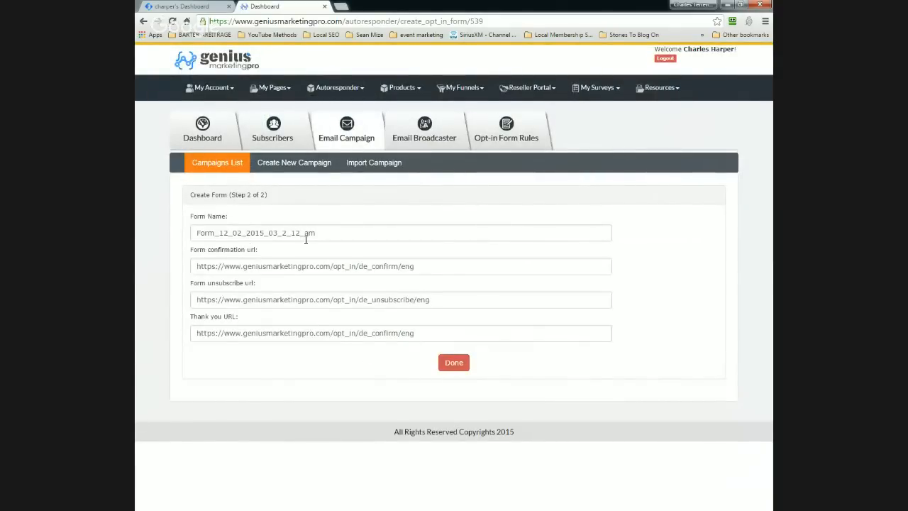
Step: Replace the default form name with 'Capture Page for PLR' and save the form
left_click_drag(315, 233, 197, 232)
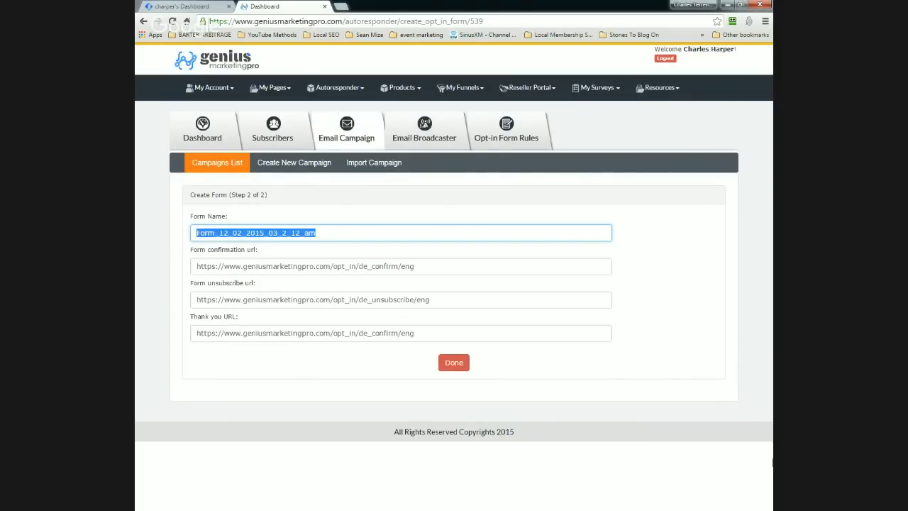
type("FS")
key("BackSpace")
key("BackSpace")
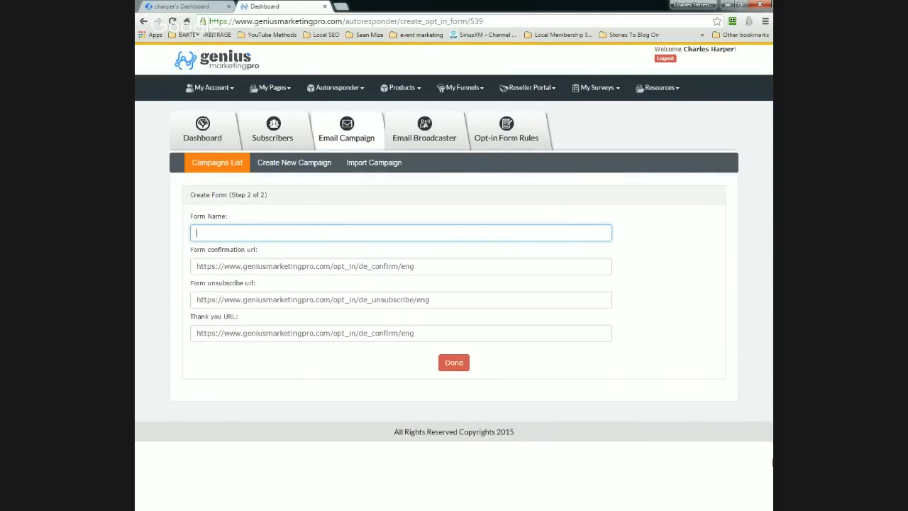
type("FS")
key("BackSpace")
key("BackSpace")
type("Capture Page")
type("PLR")
left_click(451, 371)
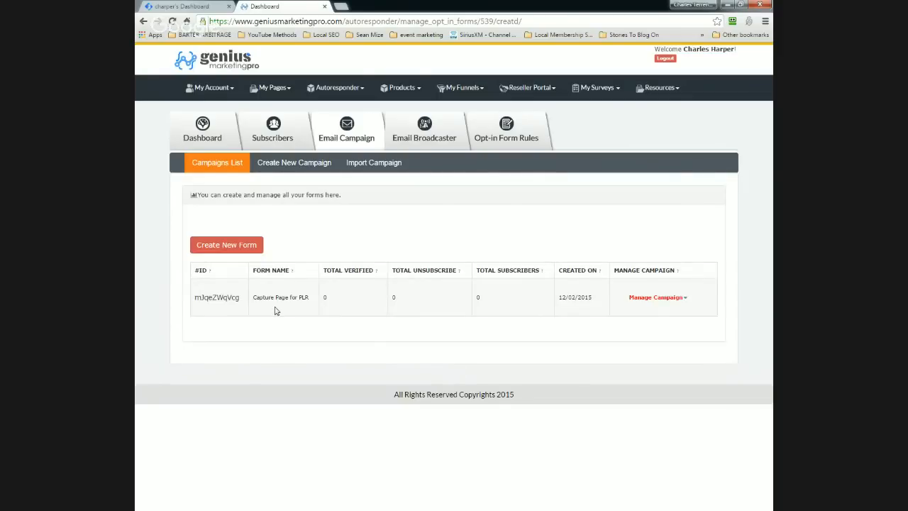
Step: Copy the Capture Page for PLR form ID from the Campaigns List and open My Pages
left_click(685, 302)
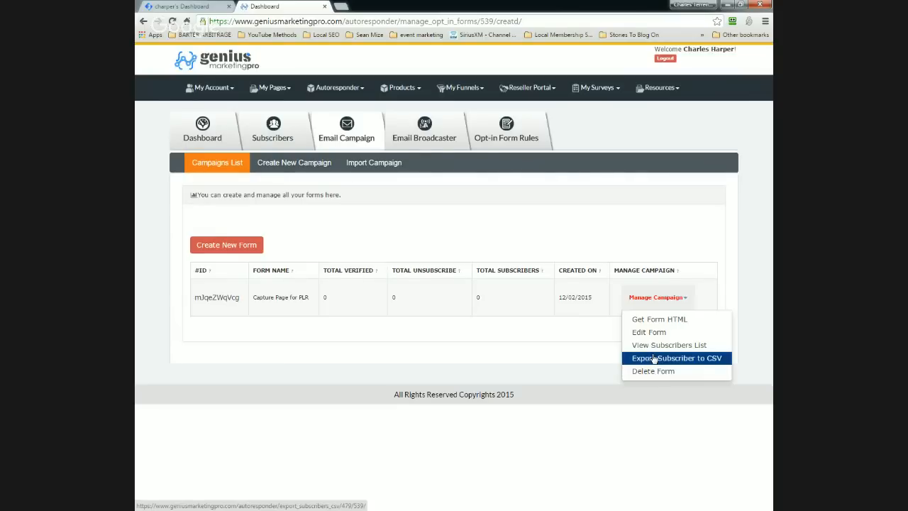
left_click(451, 295)
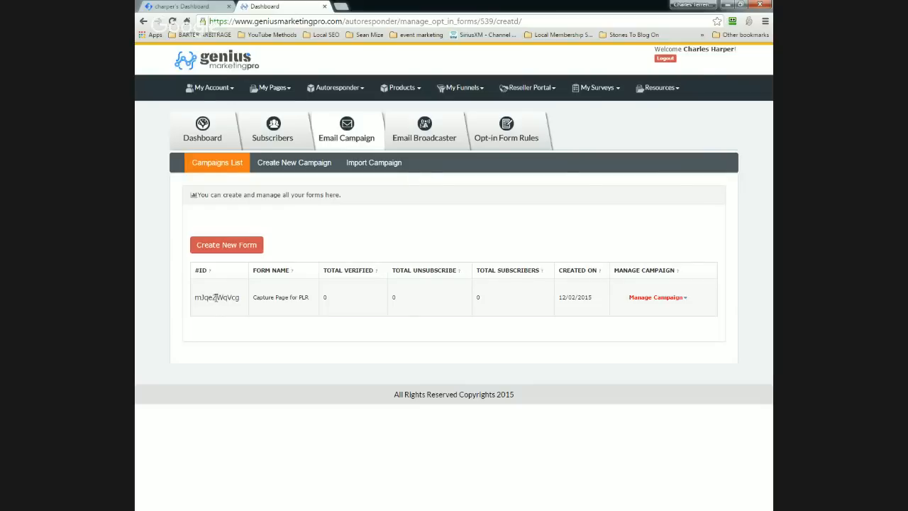
triple_click(216, 297)
left_click(217, 297)
triple_click(218, 297)
left_click(216, 297)
left_click_drag(241, 298, 193, 299)
right_click(206, 299)
left_click(223, 303)
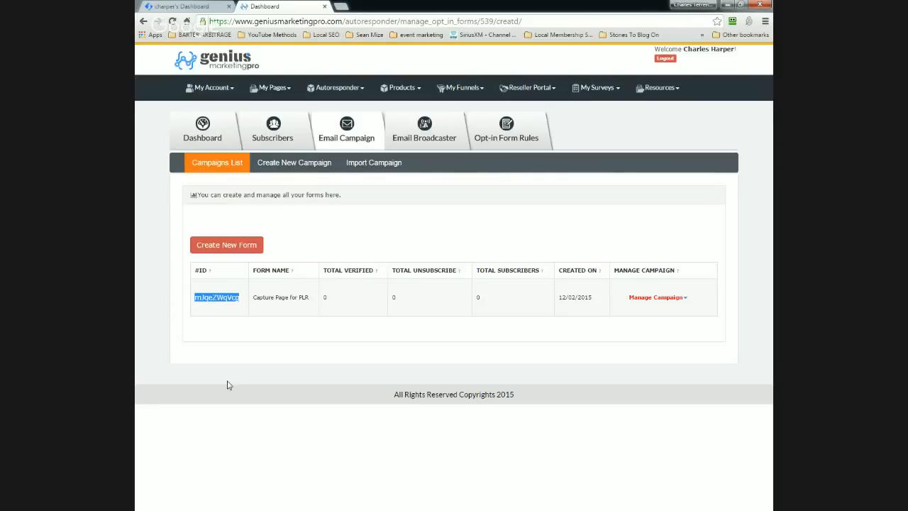
left_click(289, 94)
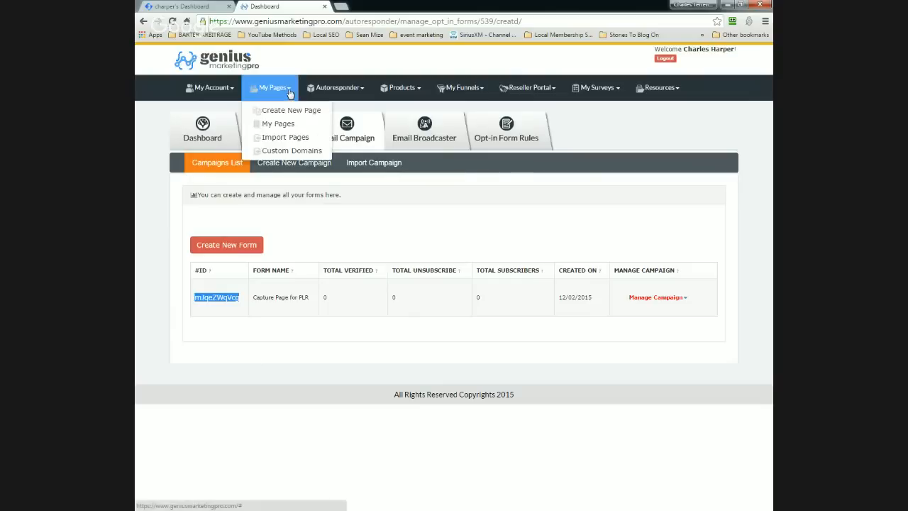
Step: Create a new page from the blue Opt-in template, opening it in the Drag & Drop editor
left_click(288, 114)
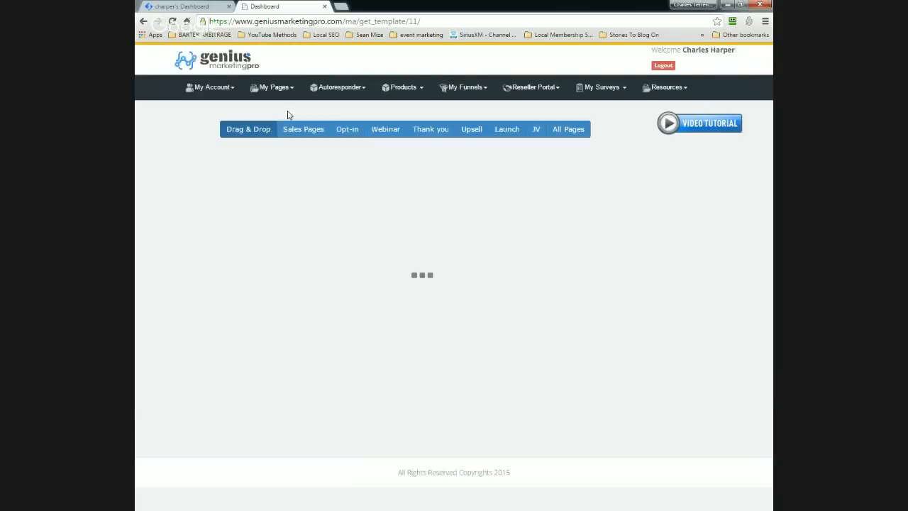
scroll(305, 200, "down", 1)
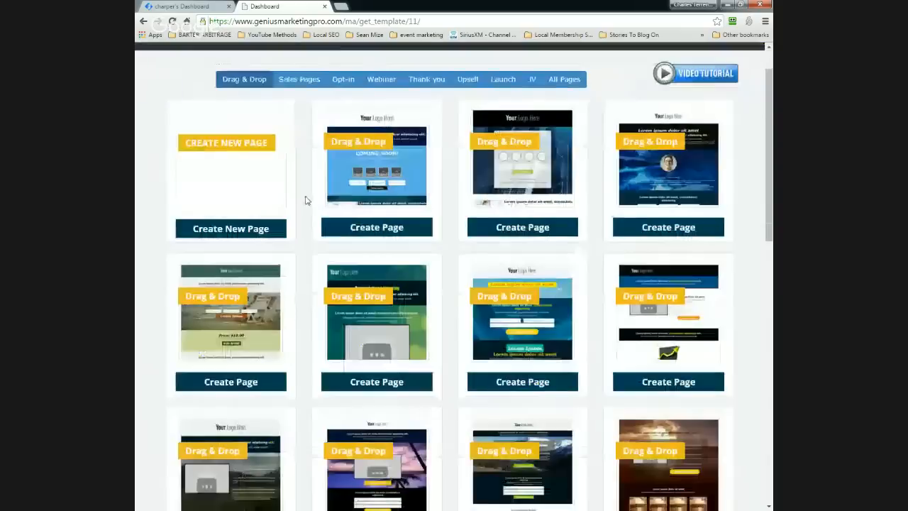
scroll(305, 200, "up", 1)
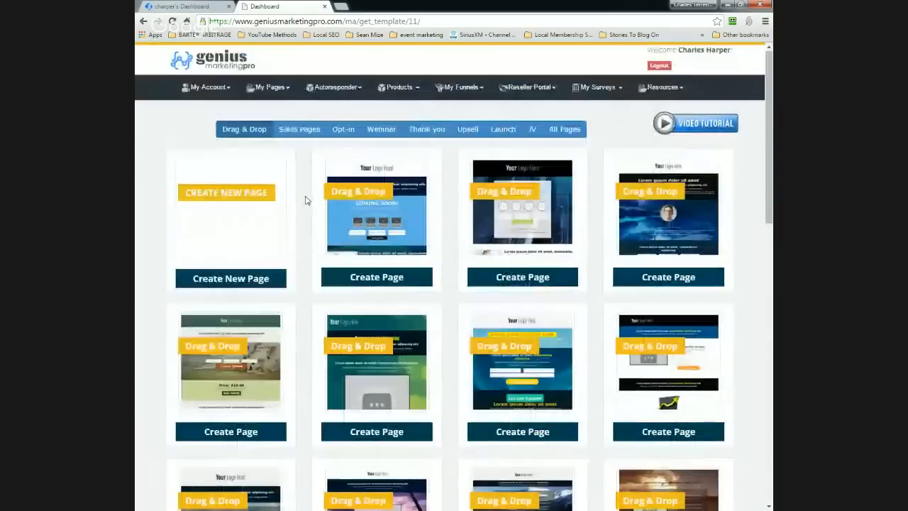
left_click(340, 133)
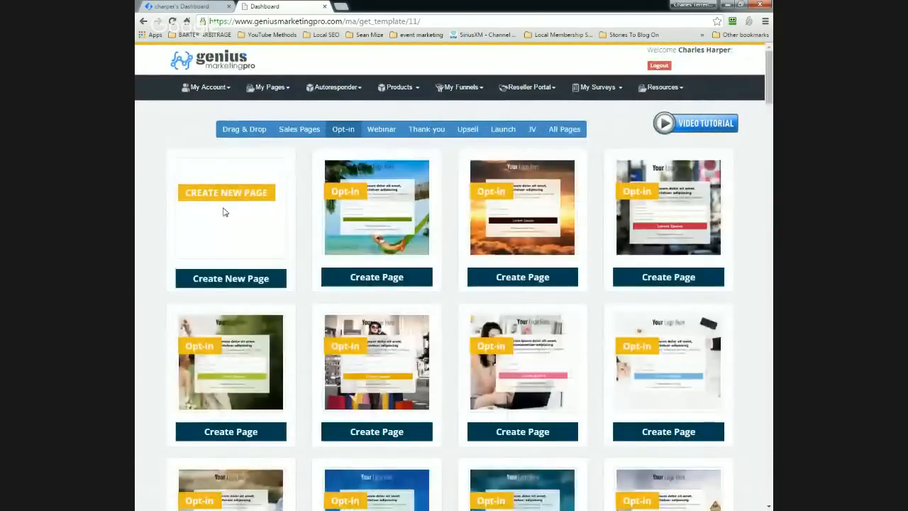
scroll(223, 212, "down", 3)
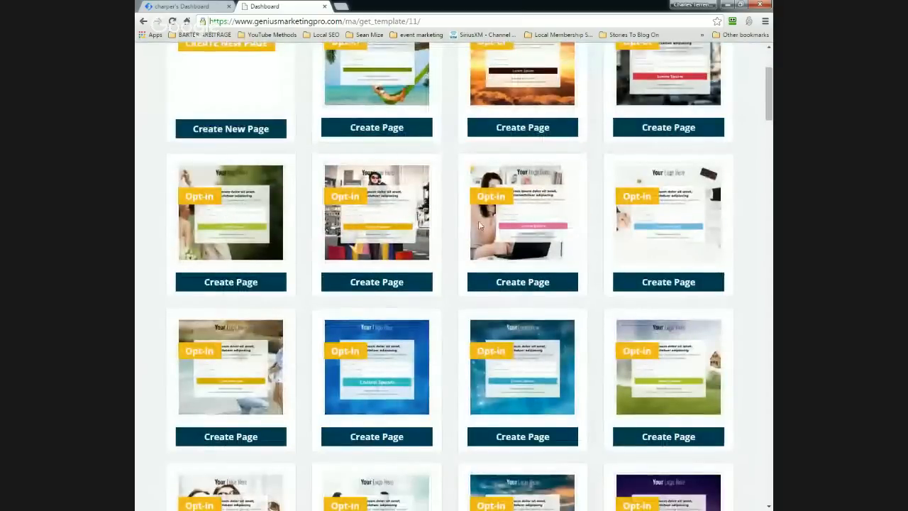
scroll(432, 233, "down", 1)
scroll(433, 234, "down", 3)
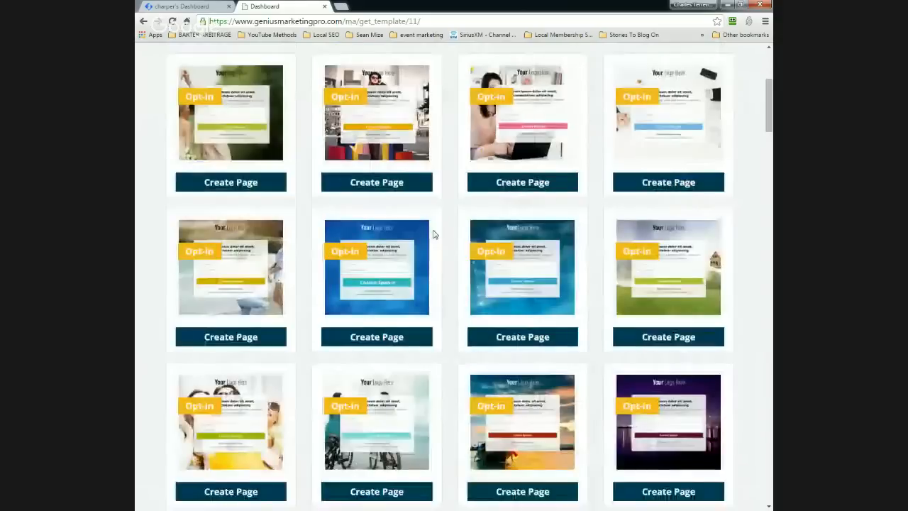
left_click(522, 241)
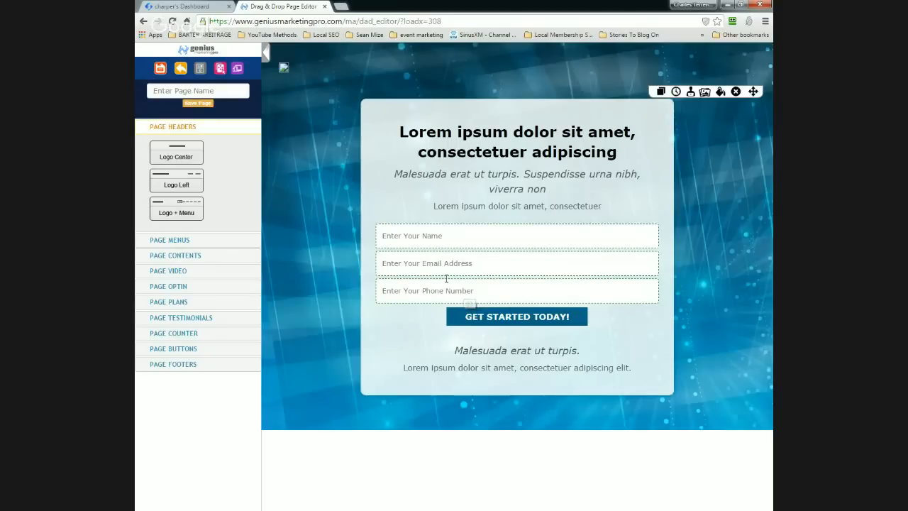
Step: Hide the Phone Number field by unticking 'Show this text box' and saving
left_click(447, 282)
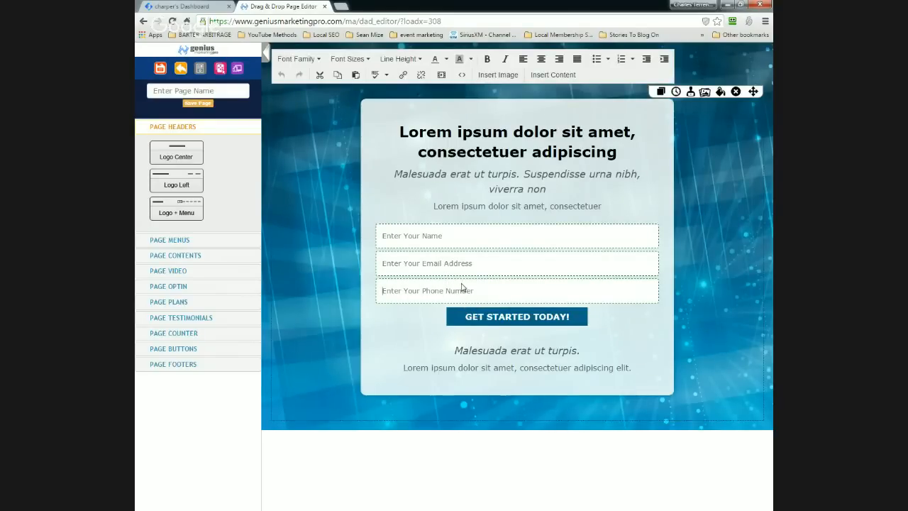
double_click(461, 286)
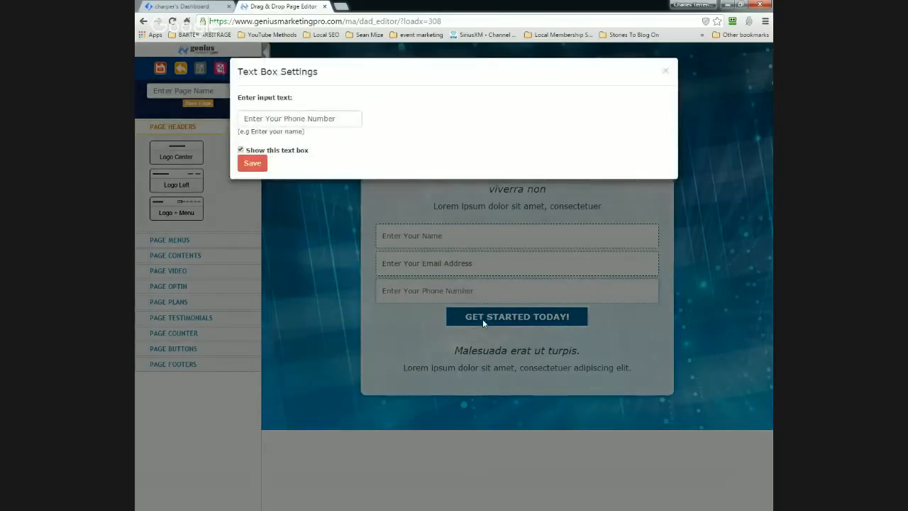
left_click(241, 151)
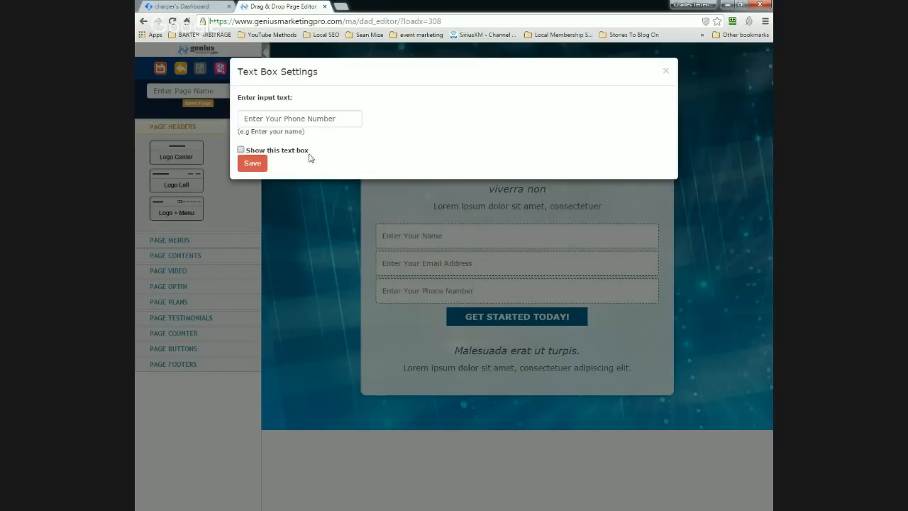
left_click(254, 164)
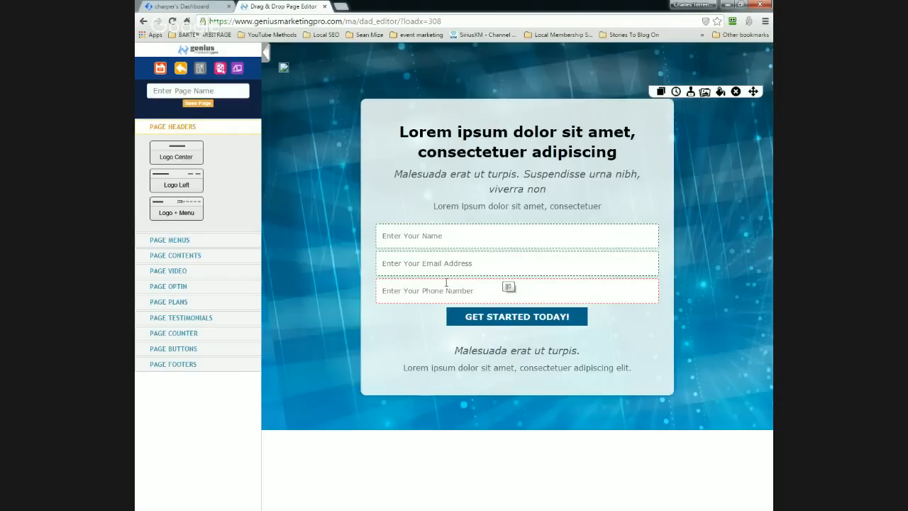
Step: Change the call-to-action button text to 'Get Our Awesome PLR'
left_click(510, 320)
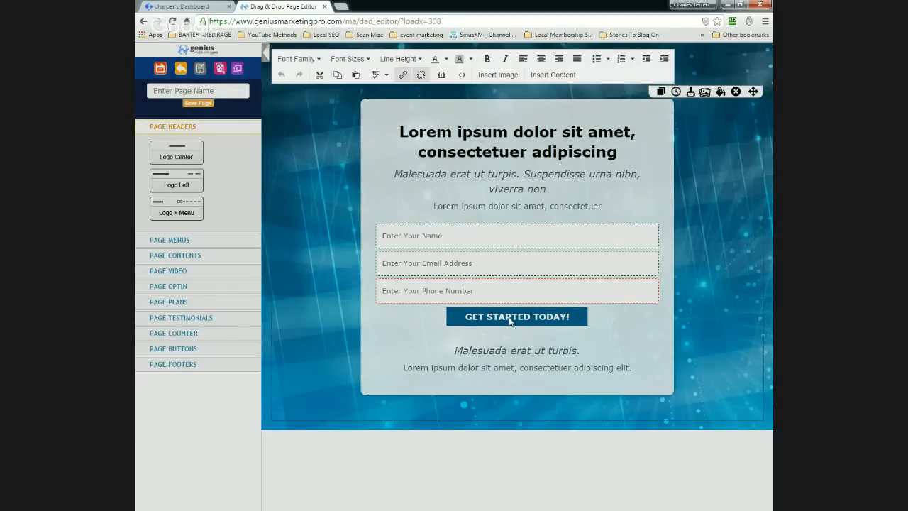
left_click(510, 321)
type("Get ")
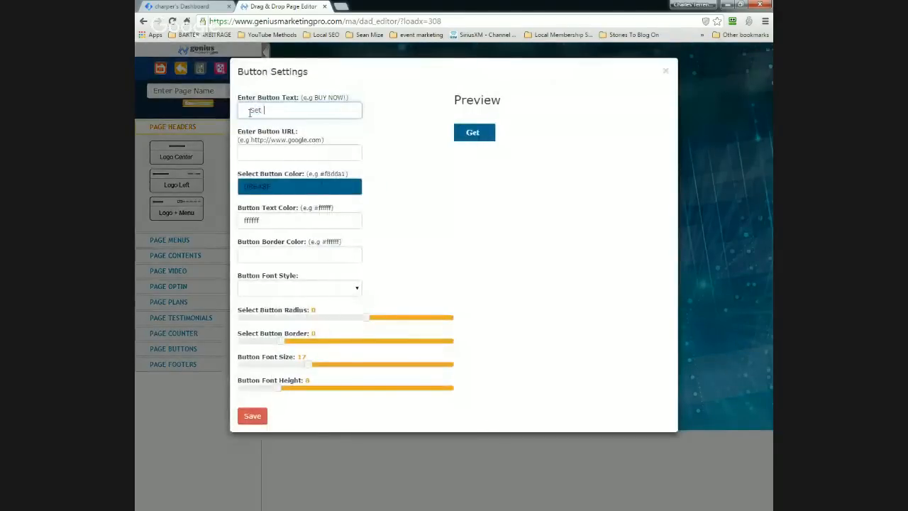
type("Our Awes")
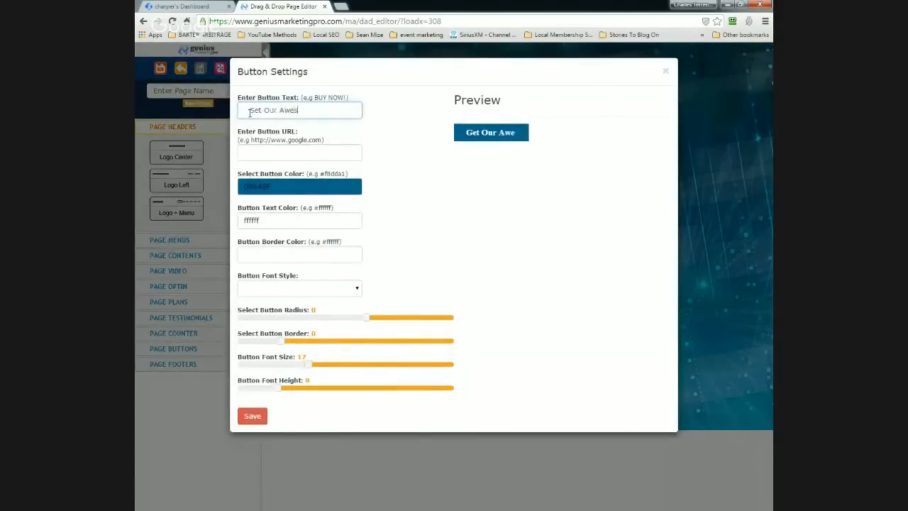
type("ome PLr")
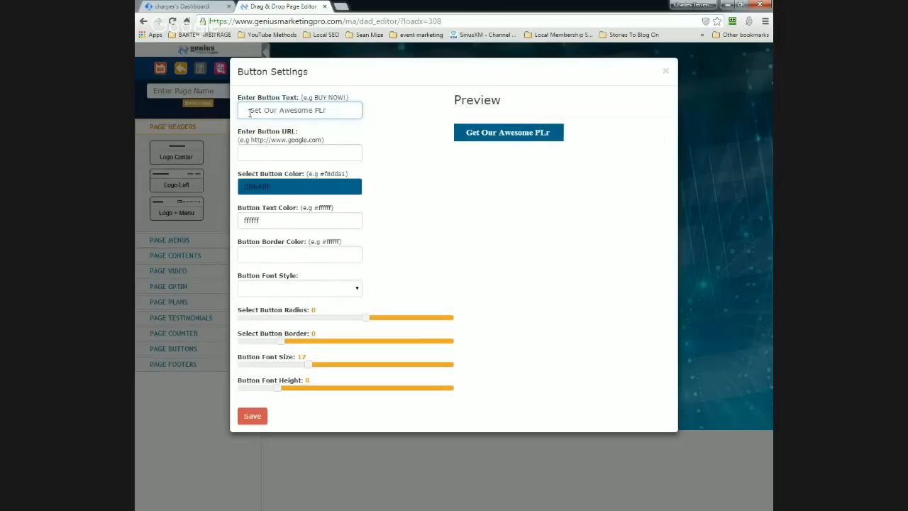
key("BackSpace")
type("R")
Step: Style the button with font height 26, size 31, border 3, and Russo One font
left_click_drag(280, 392, 309, 369)
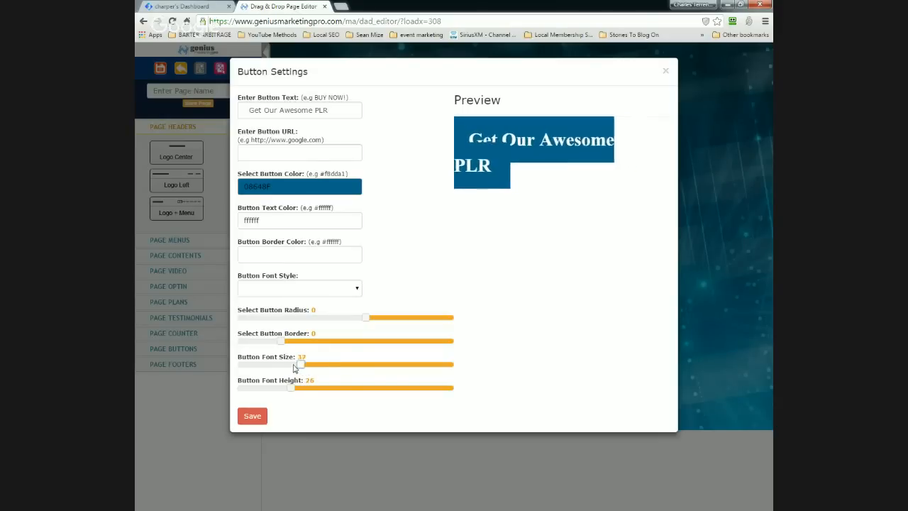
left_click_drag(306, 367, 289, 365)
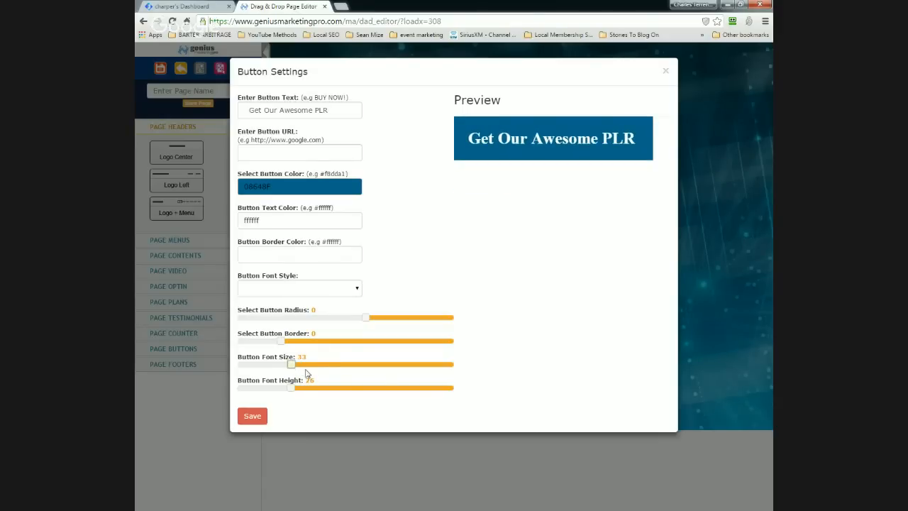
left_click(295, 342)
left_click(358, 289)
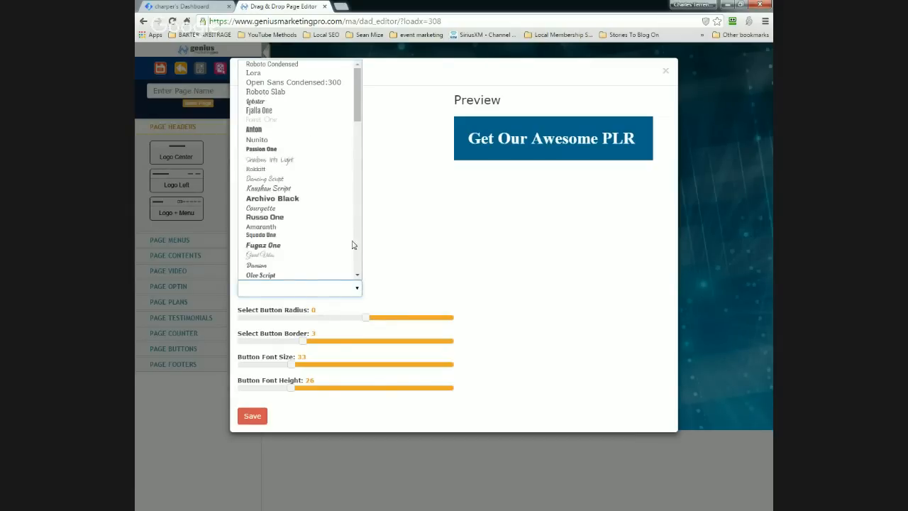
scroll(356, 86, "down", 3)
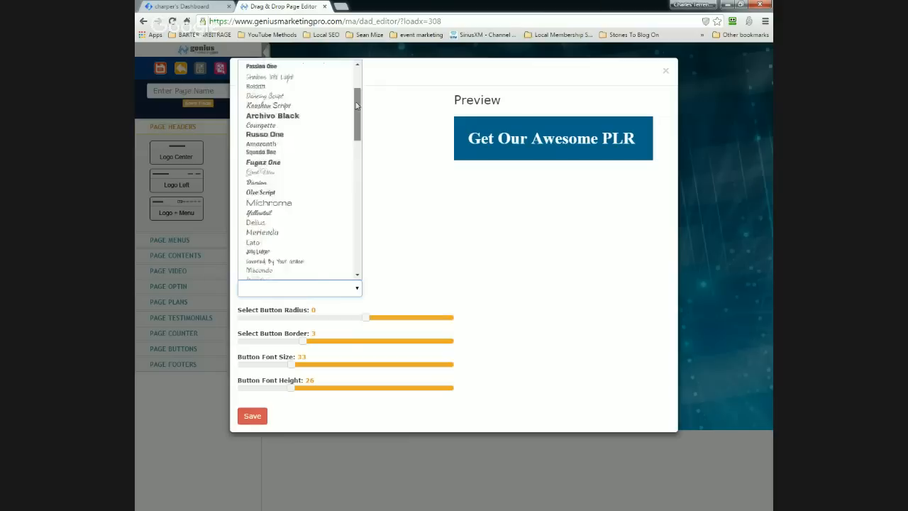
left_click(281, 134)
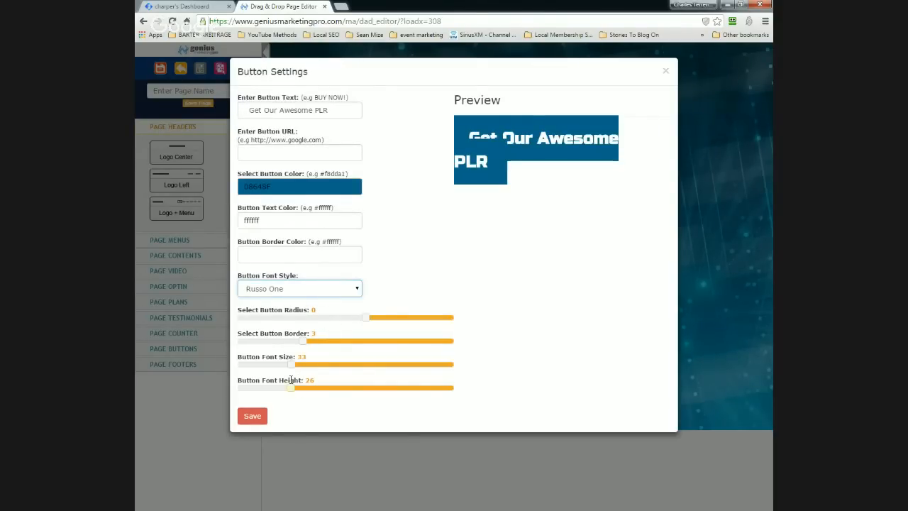
left_click_drag(293, 368, 288, 367)
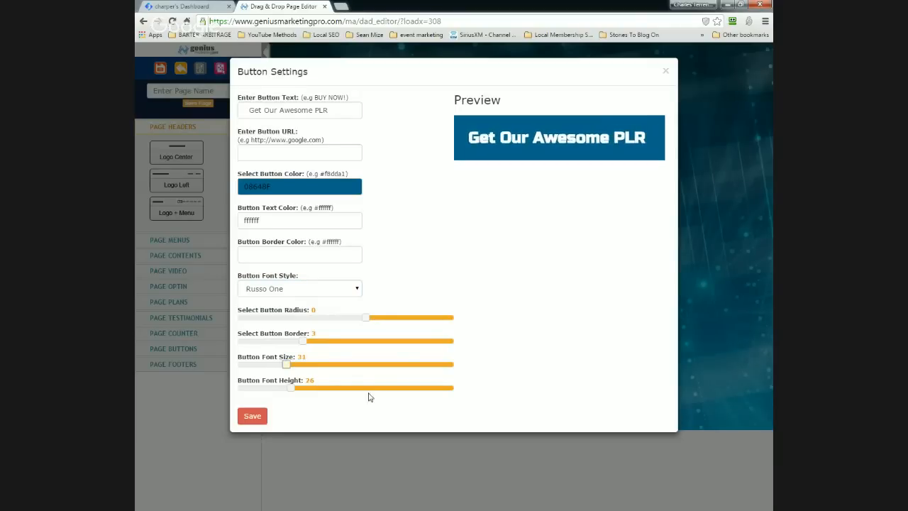
left_click(306, 154)
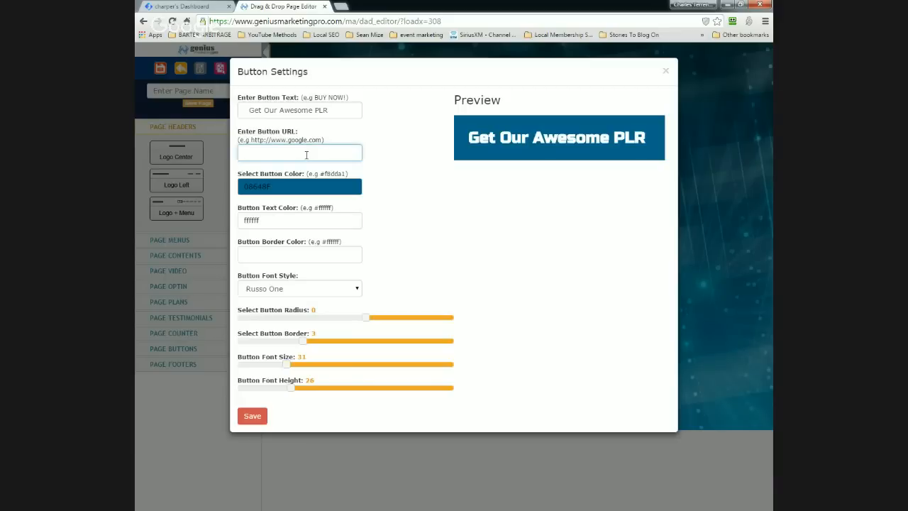
type("http://gainmindshare.com")
left_click(253, 417)
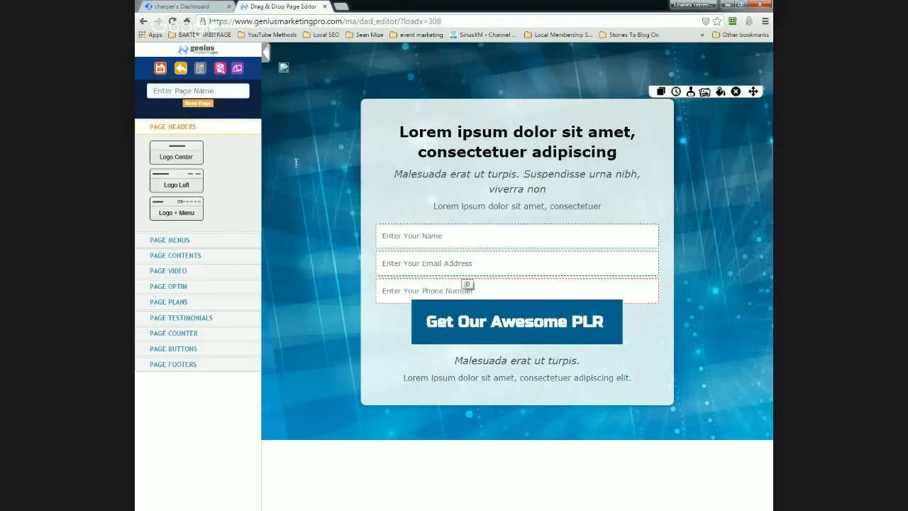
Step: Name the opt-in page 'Live Tutorial' and save it
left_click(207, 90)
type("Live Tutoria")
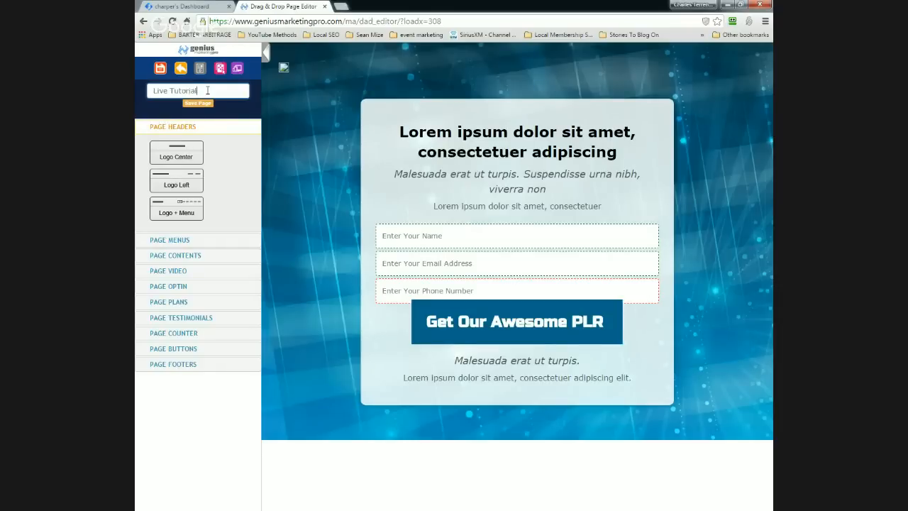
type("l")
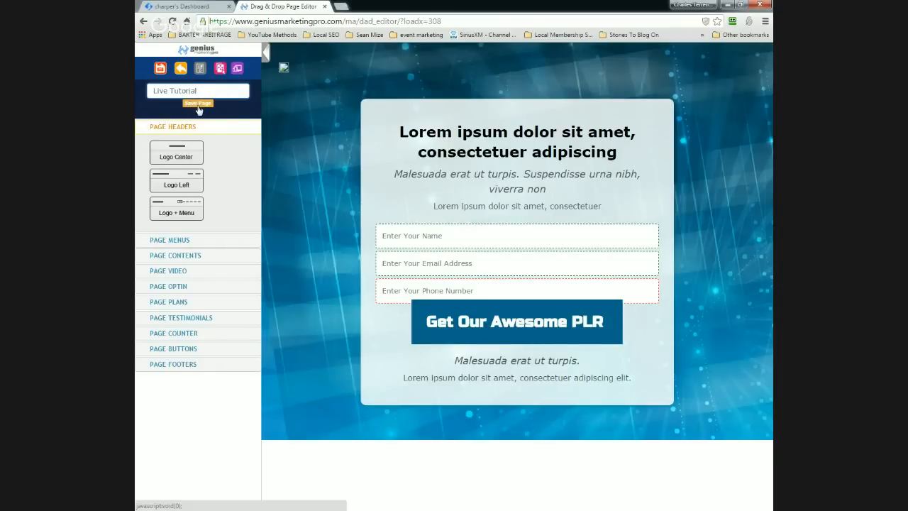
left_click(198, 105)
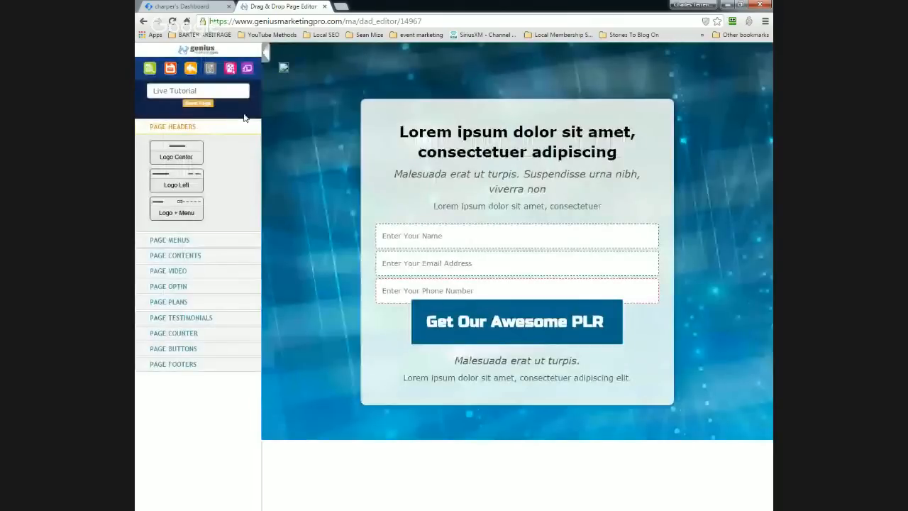
left_click(150, 71)
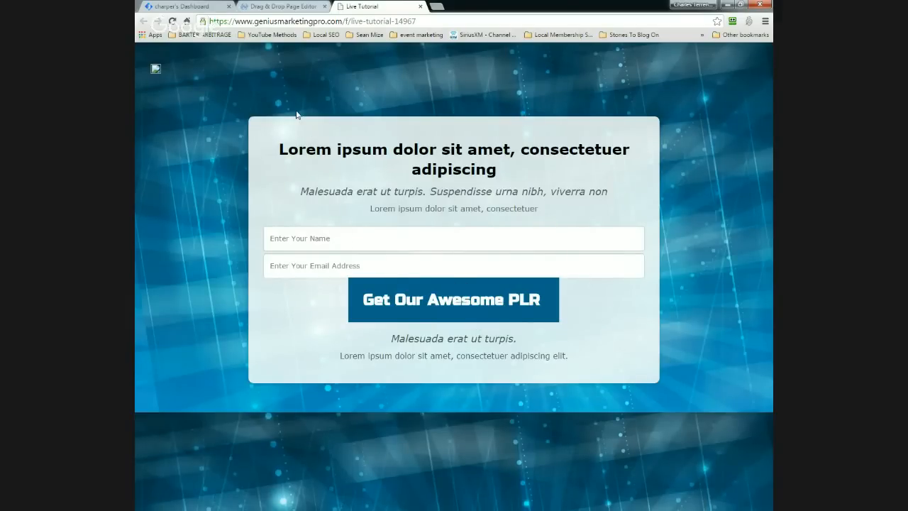
left_click(421, 7)
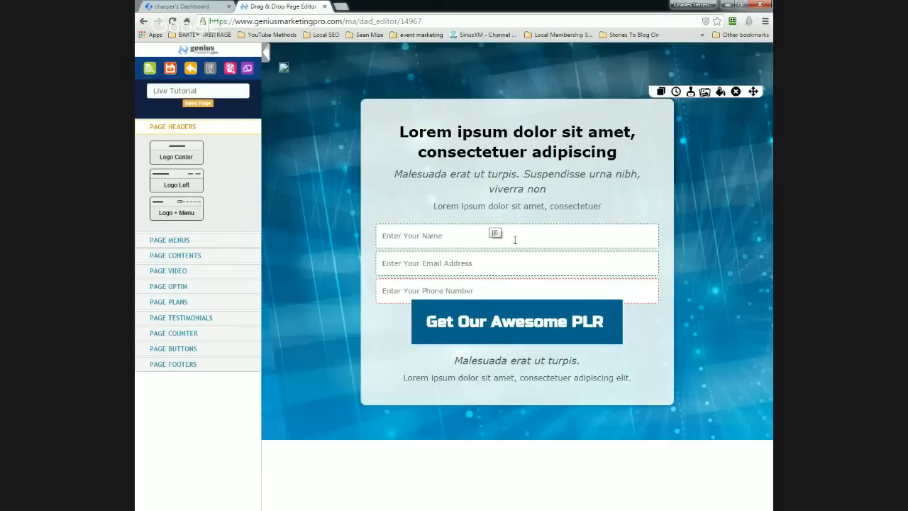
left_click(691, 93)
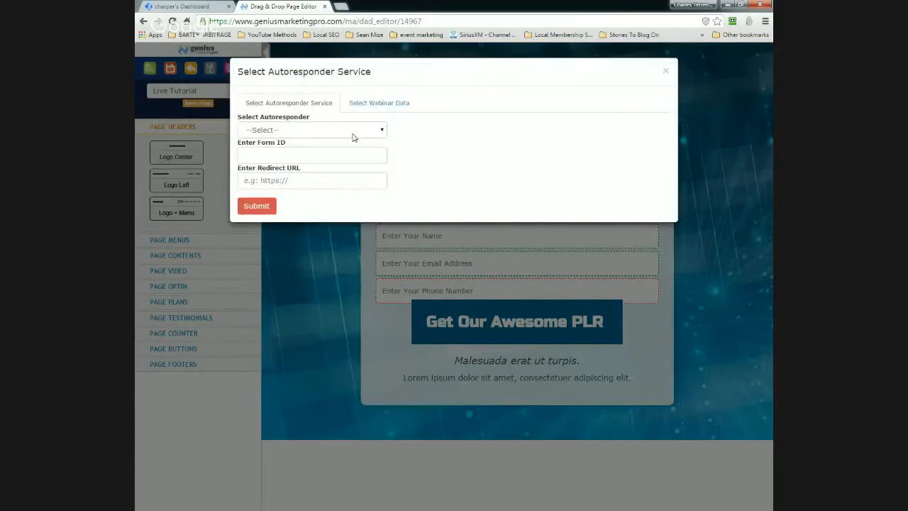
left_click(376, 132)
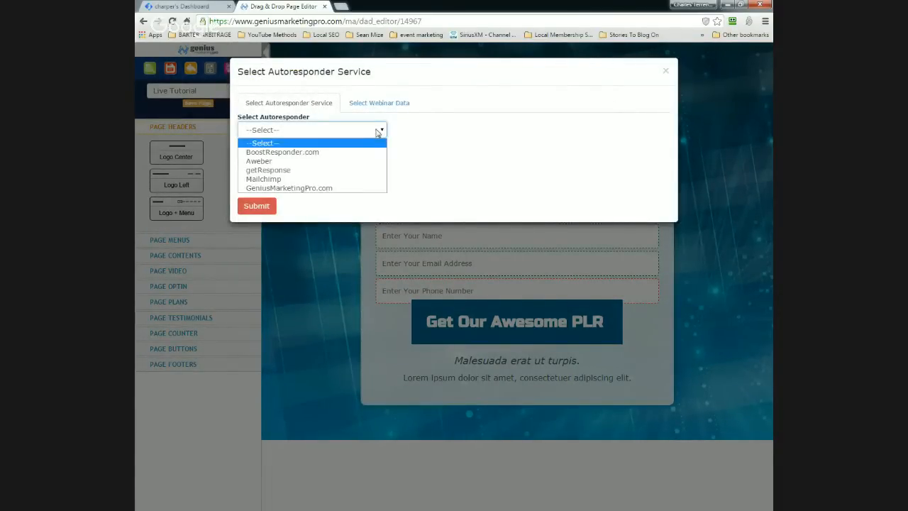
left_click(353, 189)
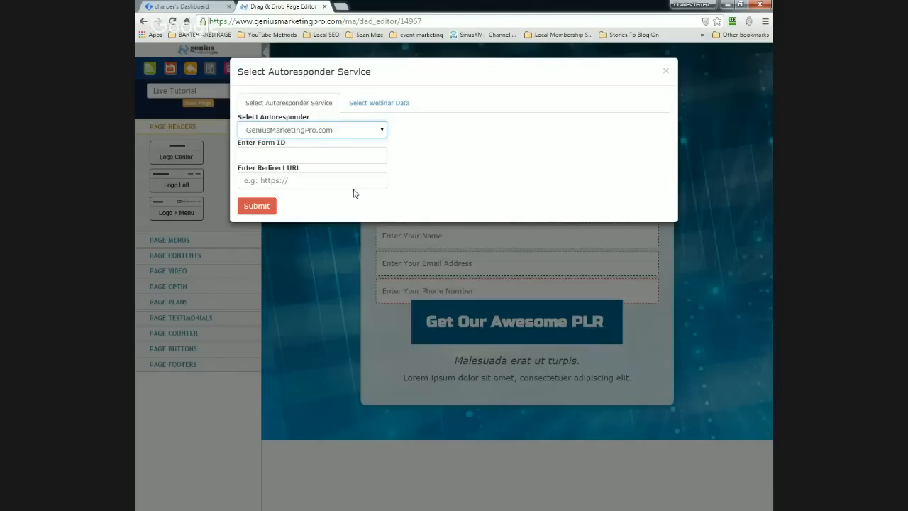
left_click(262, 154)
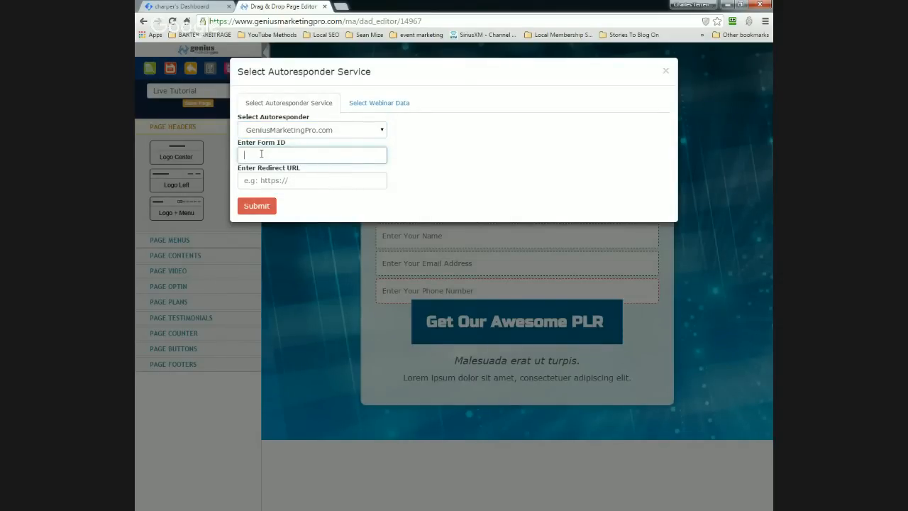
type("mJqdZWqVcg")
left_click(250, 183)
type("http")
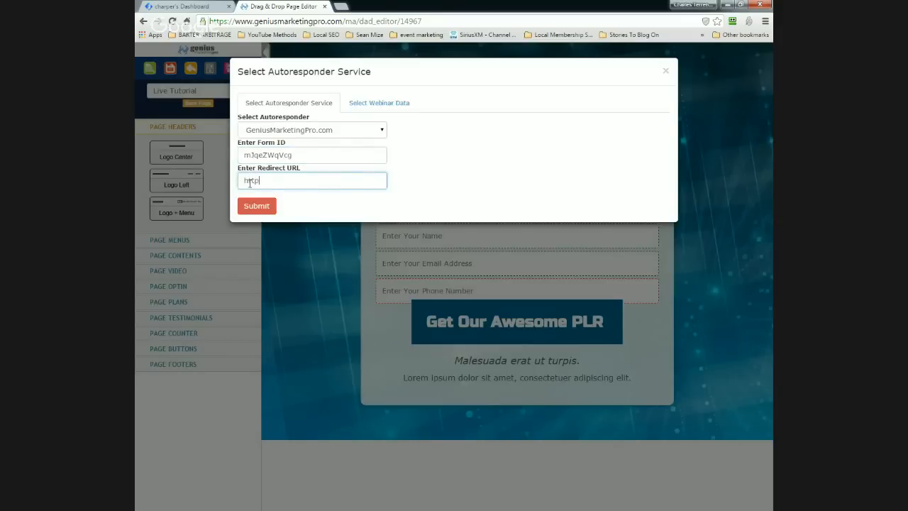
type("://gainmindshare.net/fusion")
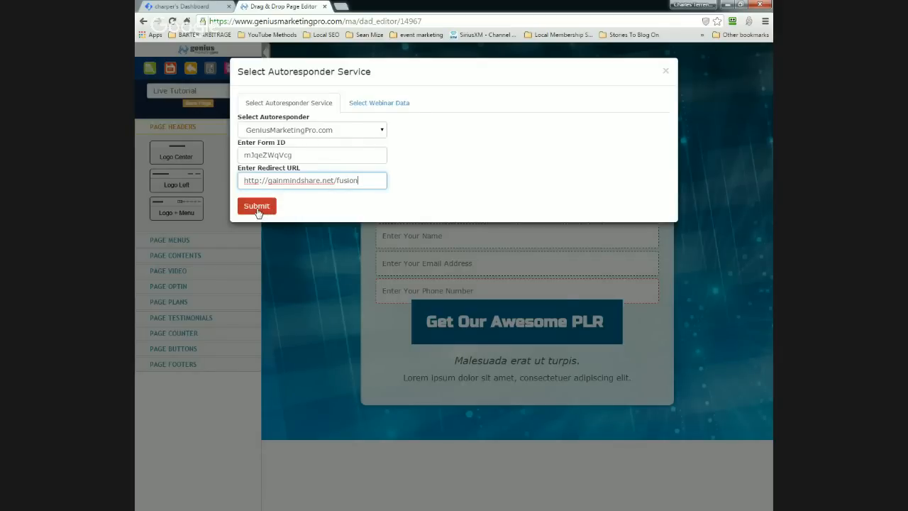
left_click(256, 206)
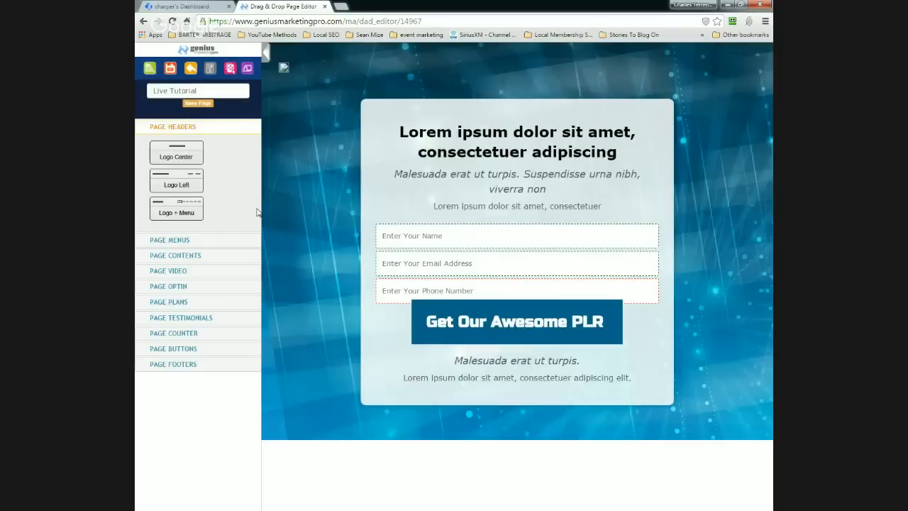
Step: Save the page, open its live version at geniusmarketingpro.com/f/live-tutorial-14967, and start a blank tab
mouse_move(358, 171)
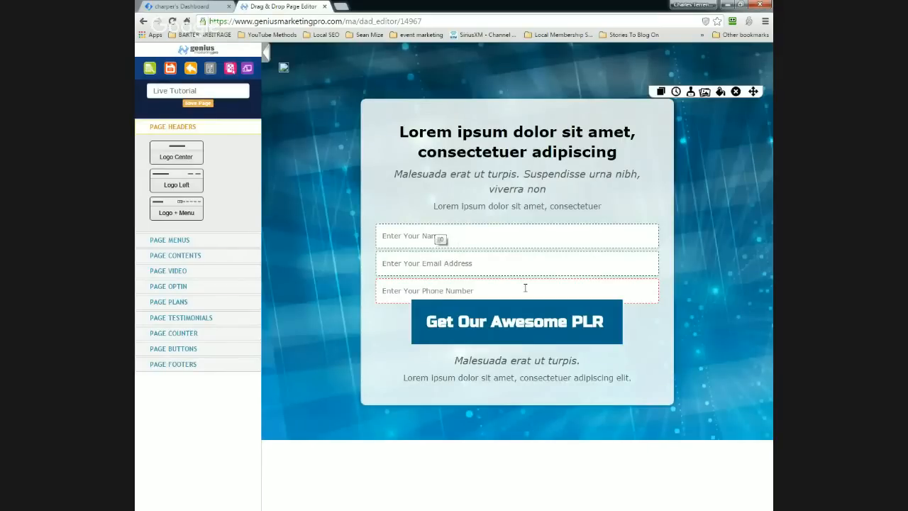
left_click(206, 108)
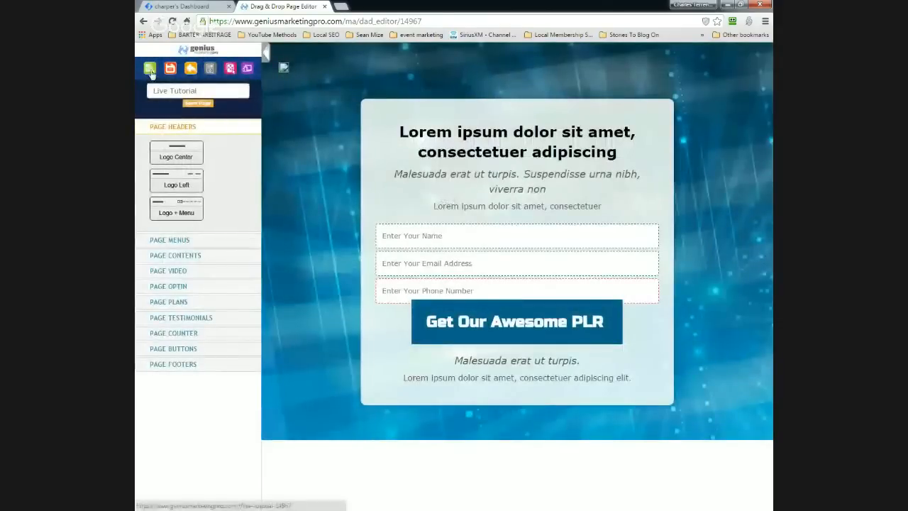
left_click(150, 69)
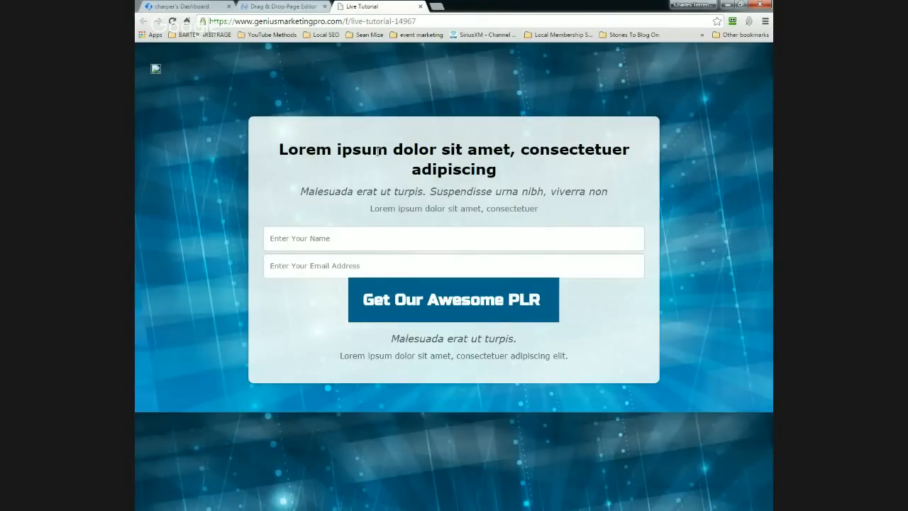
left_click(437, 8)
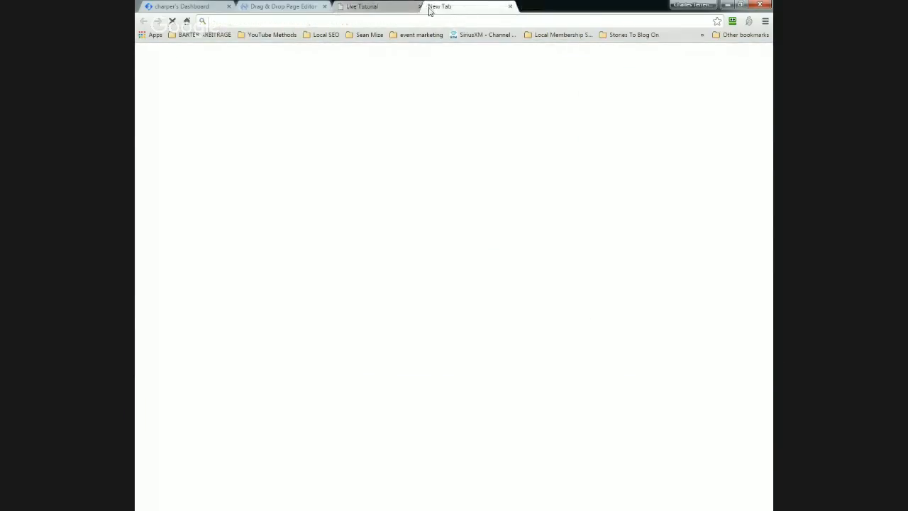
Step: Move the new tab into its own window and bring the cPanel main page into view
left_click_drag(429, 10, 137, 10)
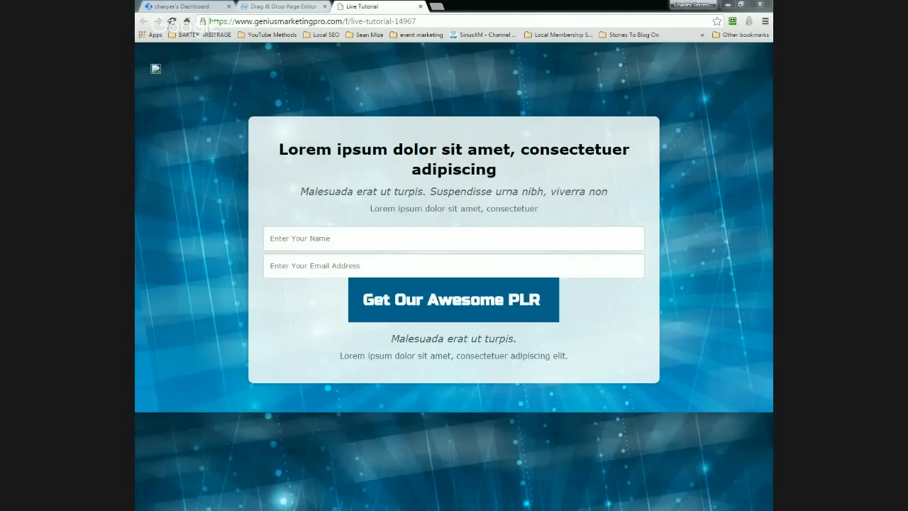
left_click_drag(136, 32, 430, 20)
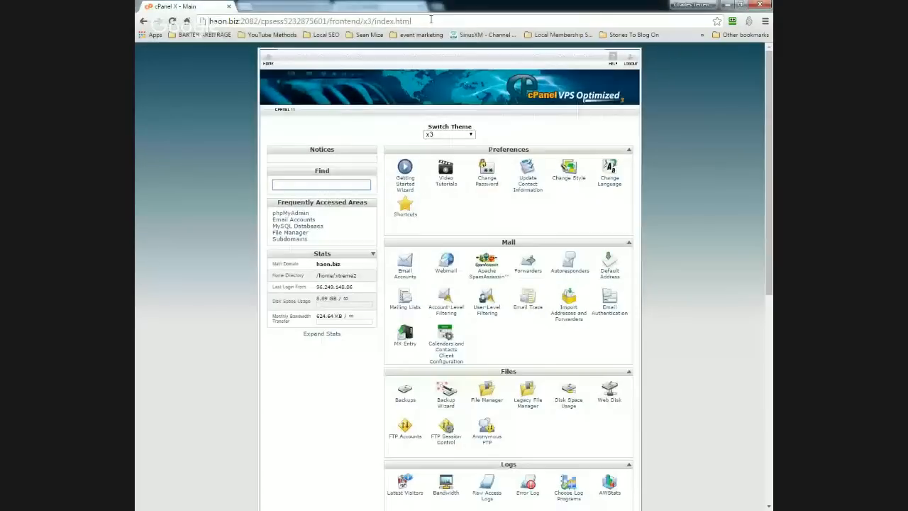
Step: Create a support e-mail account in cPanel with its mailbox name and confirmed password
left_click(403, 277)
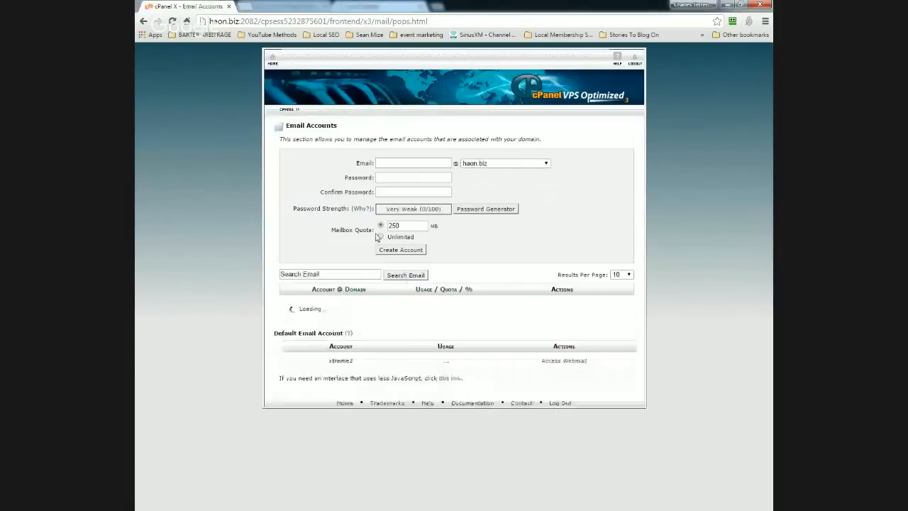
left_click(393, 162)
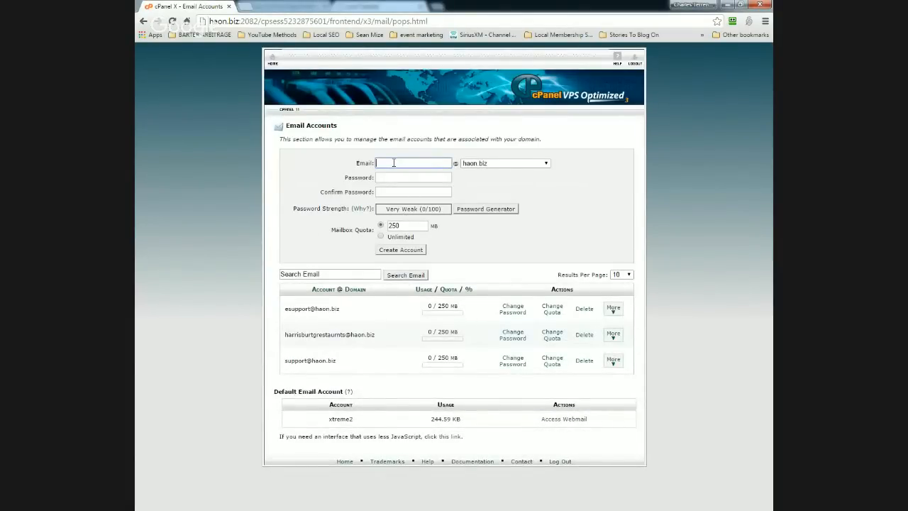
type("gmp")
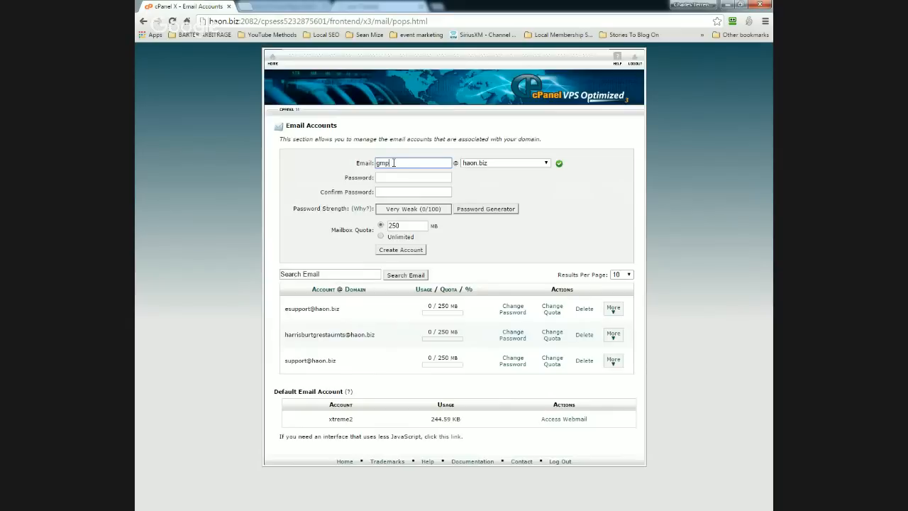
type("support")
left_click(401, 181)
type("p")
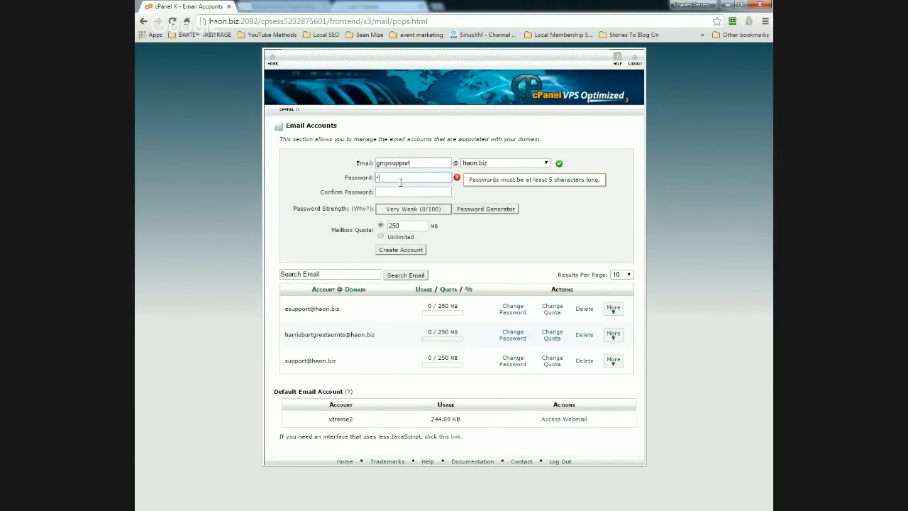
type("********")
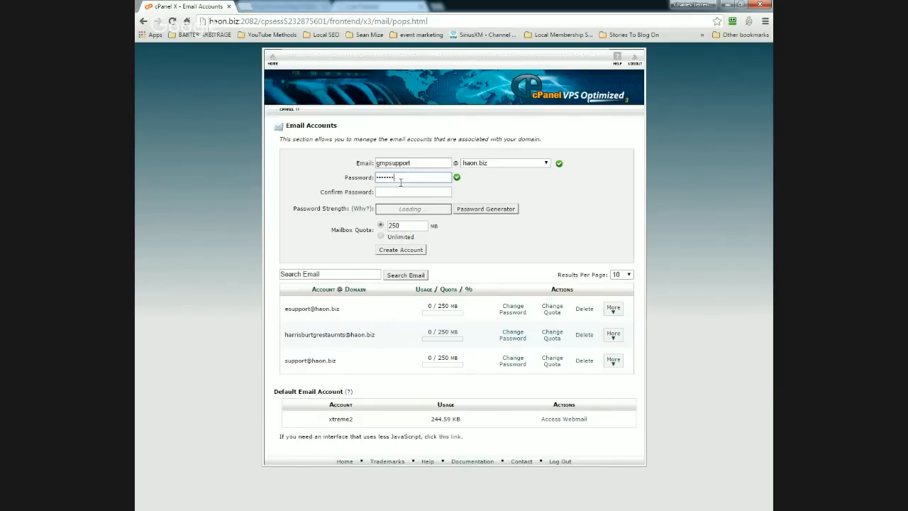
type("***")
key("Tab")
type("************")
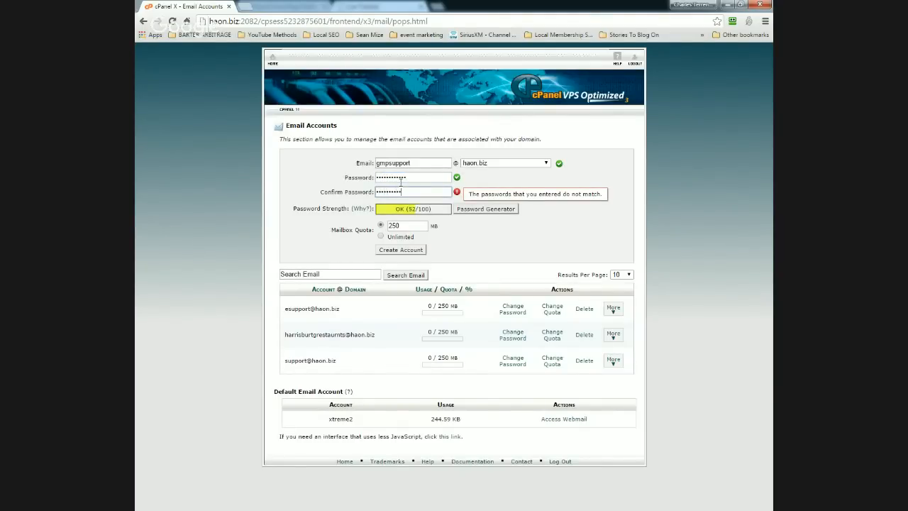
left_click(407, 252)
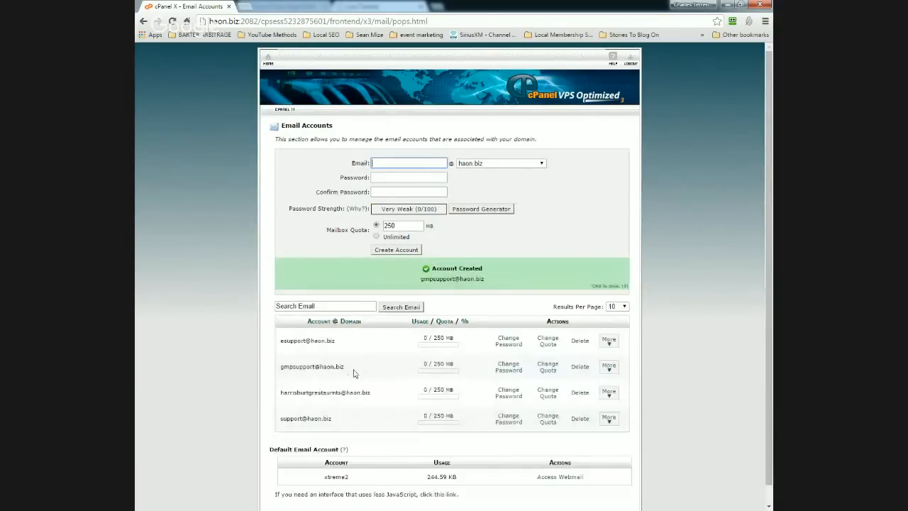
Step: Select the new account's address and decline RoboForm's offer to save the login
left_click_drag(355, 369, 279, 368)
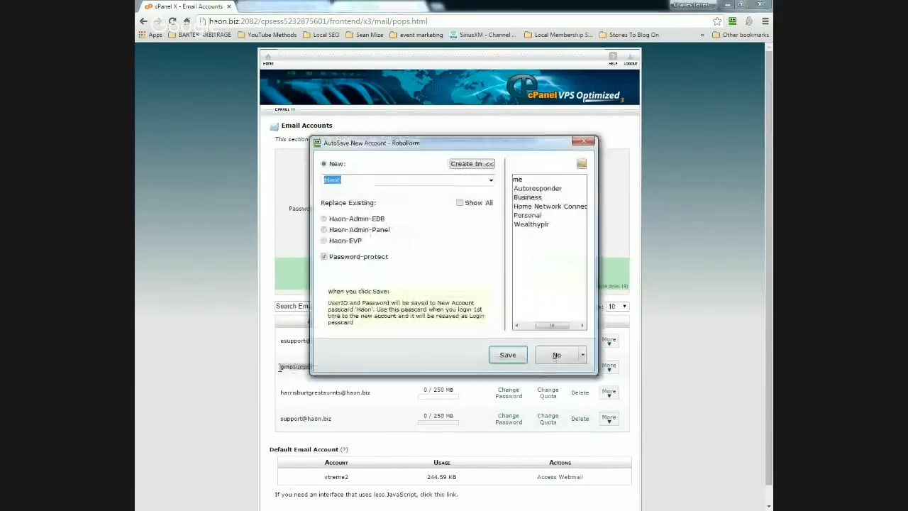
left_click(556, 355)
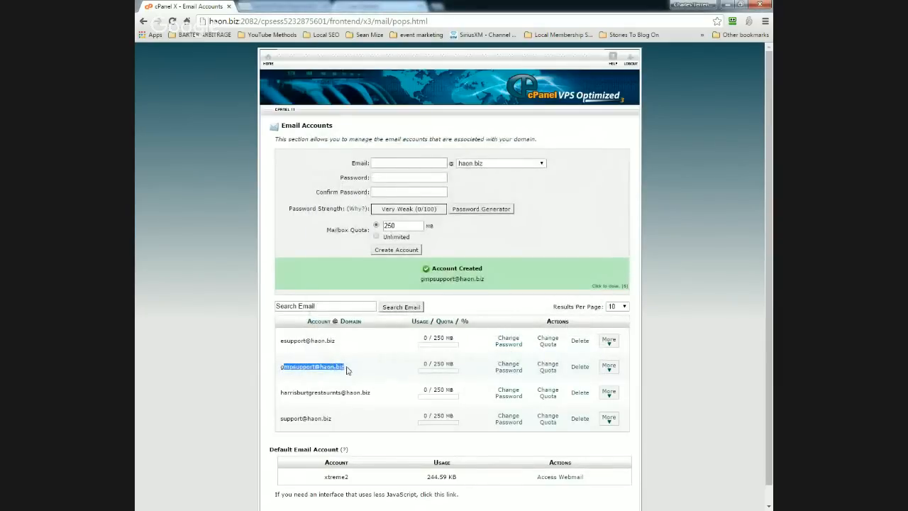
left_click_drag(344, 368, 279, 368)
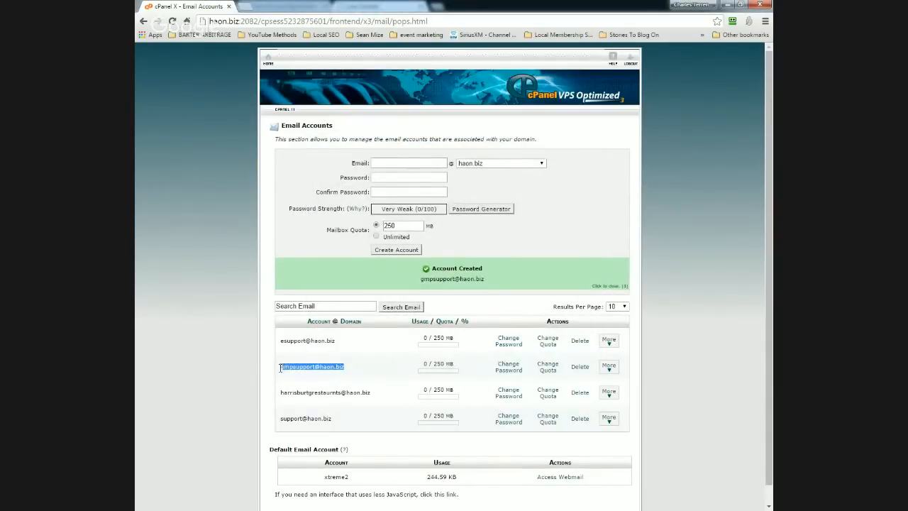